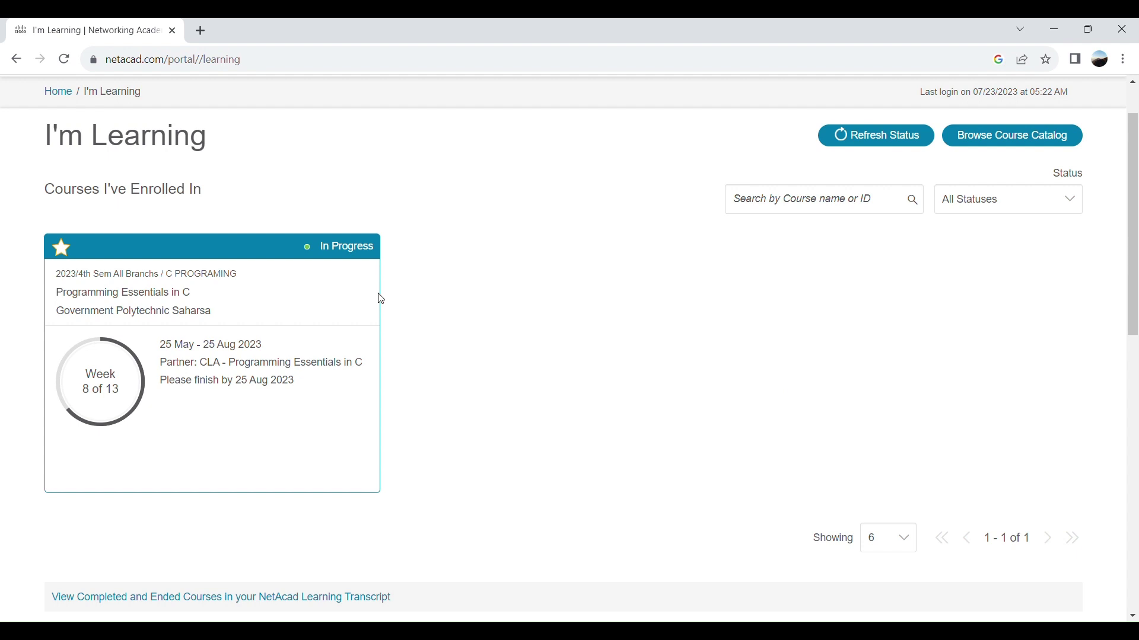
Launch the Programming Essentials in C course, then agree to its Terms and Conditions and submit the acceptance
mouse_move(363, 294)
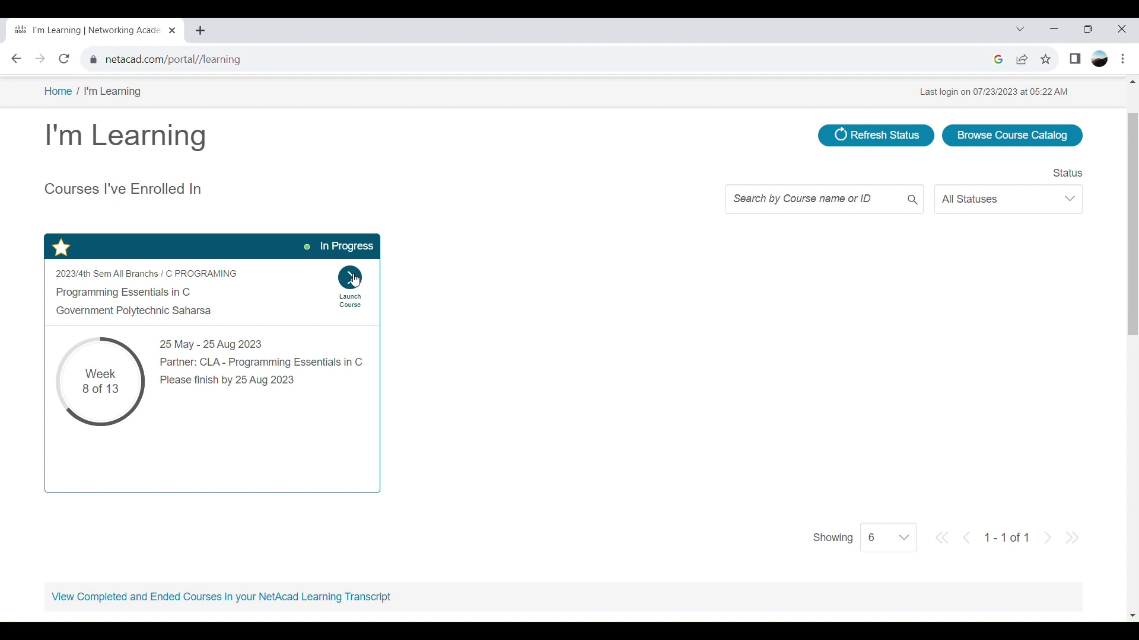
click(354, 280)
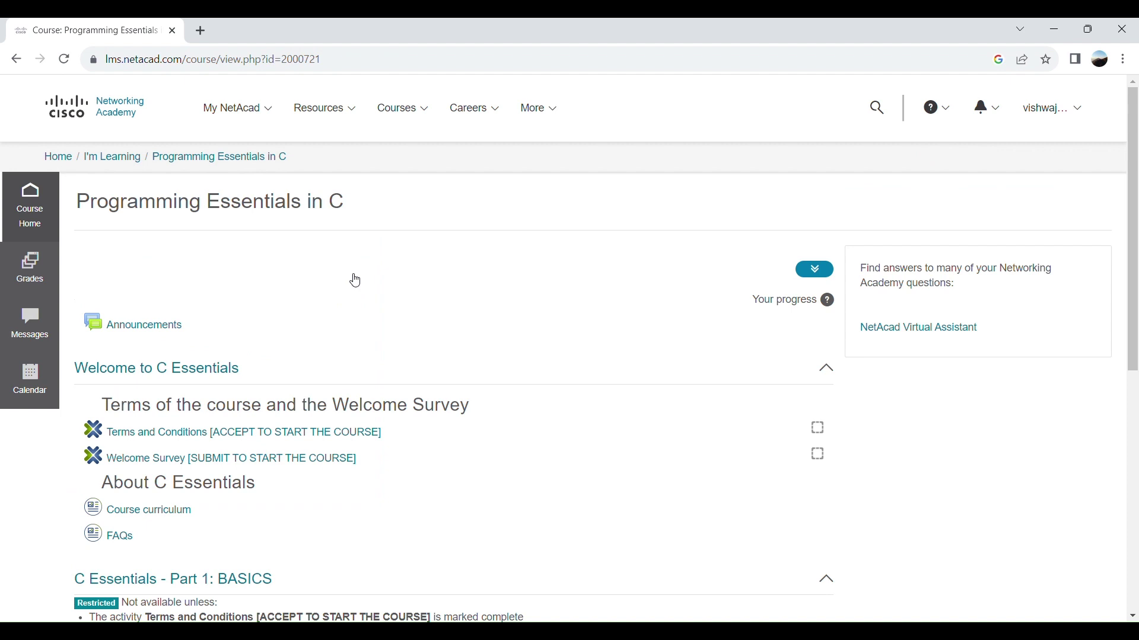
scroll(356, 281, down, 3)
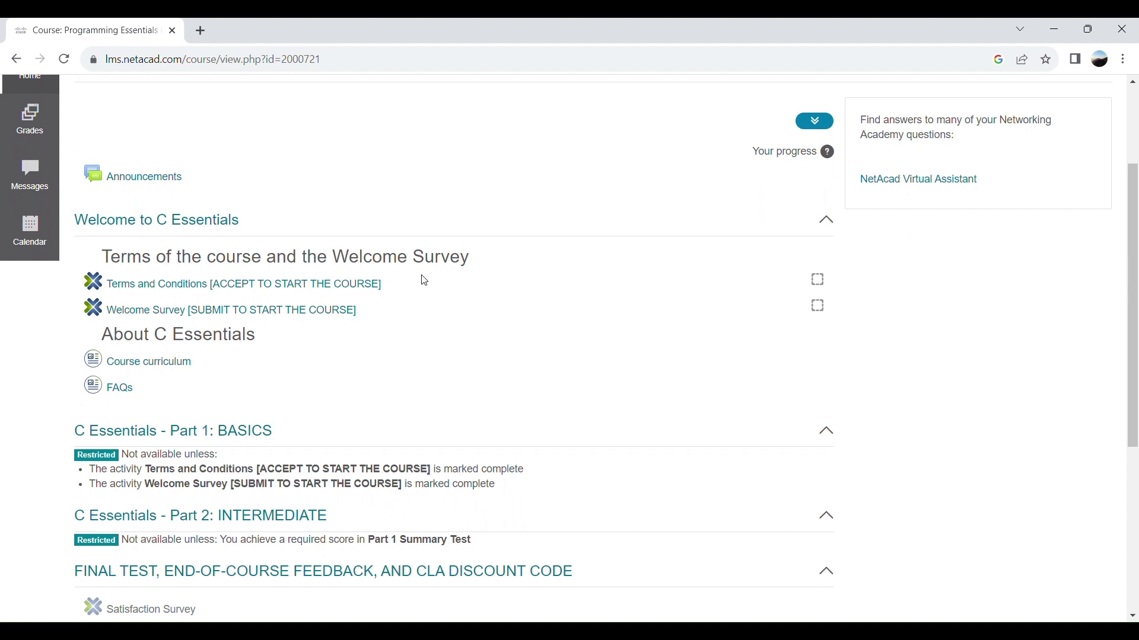
click(350, 290)
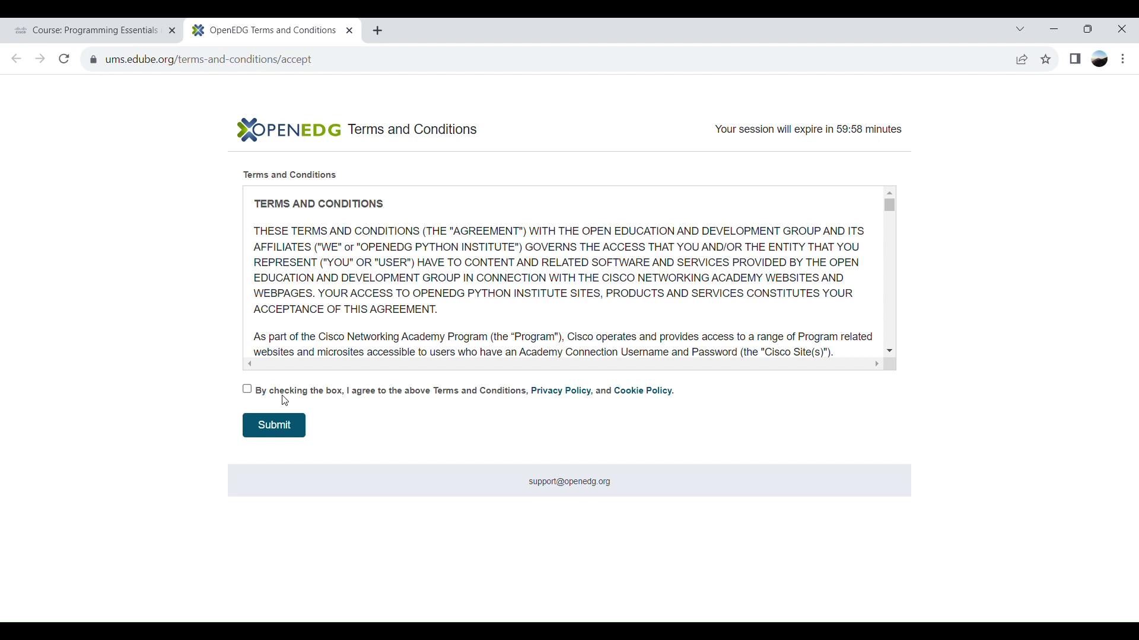
click(248, 392)
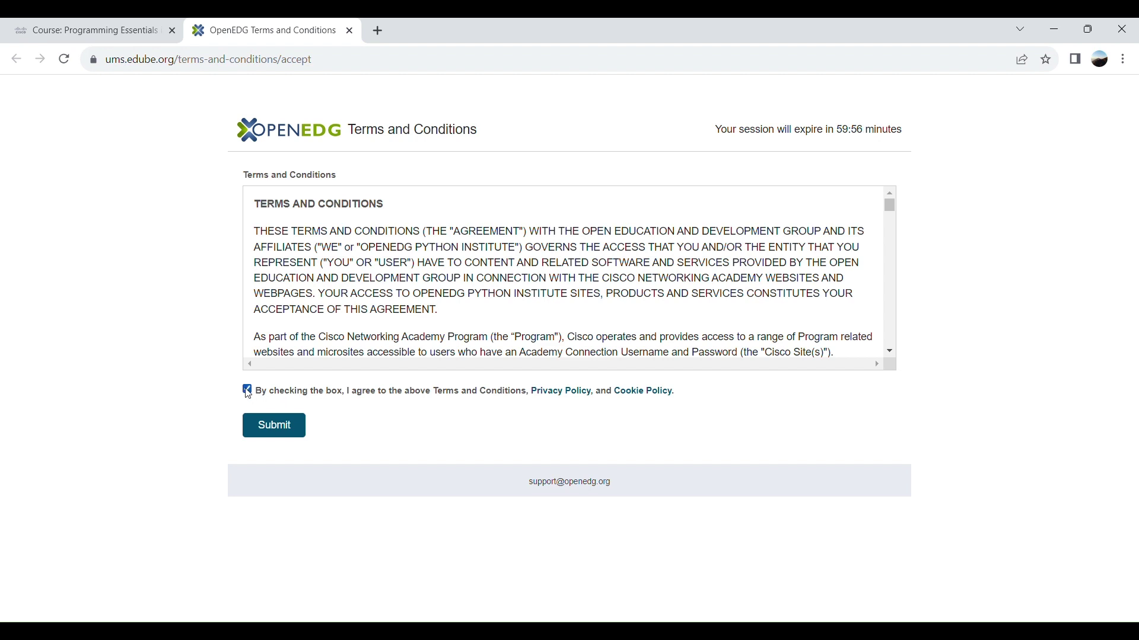
click(278, 427)
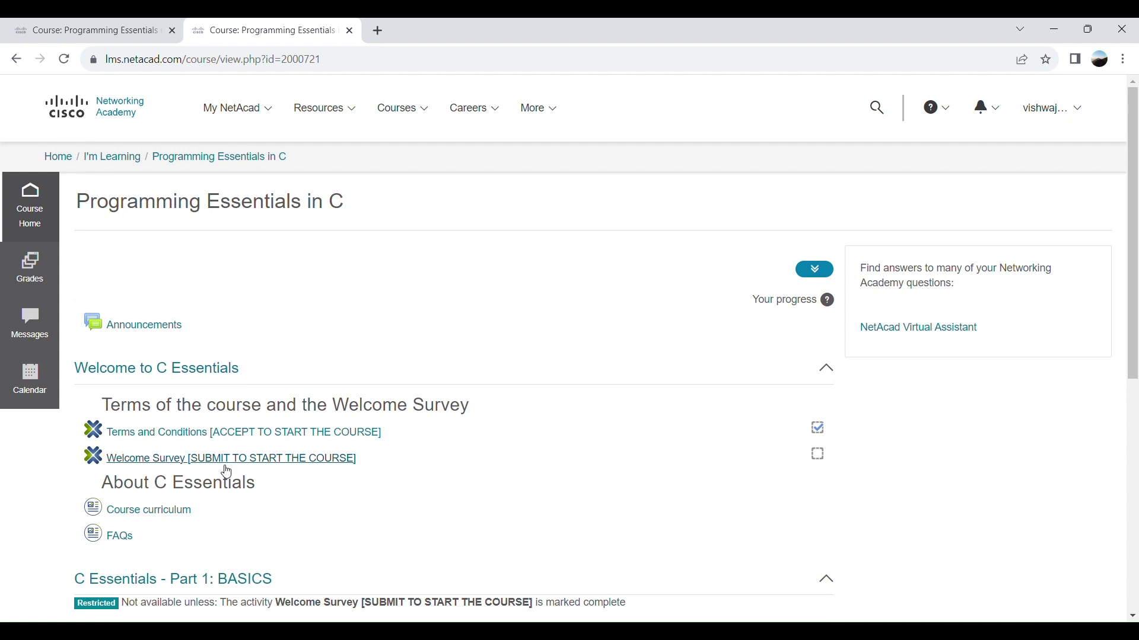
In the Welcome Survey, choose relevance to the academic field of study as the enrolment reason and no prior programming experience
click(339, 464)
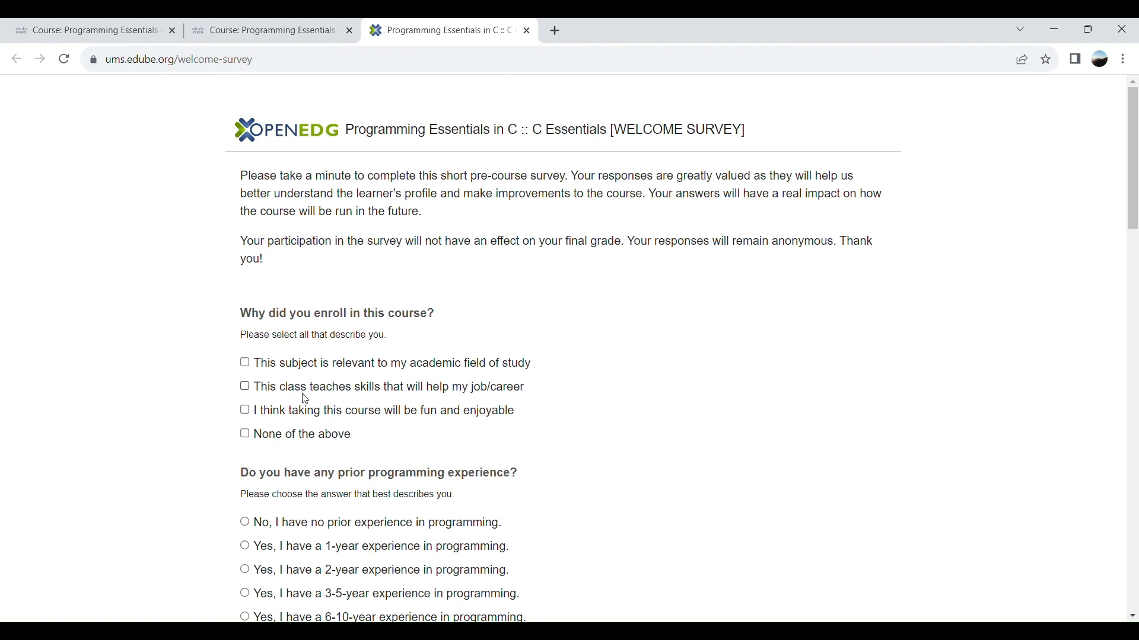
click(245, 362)
scroll(686, 341, down, 4)
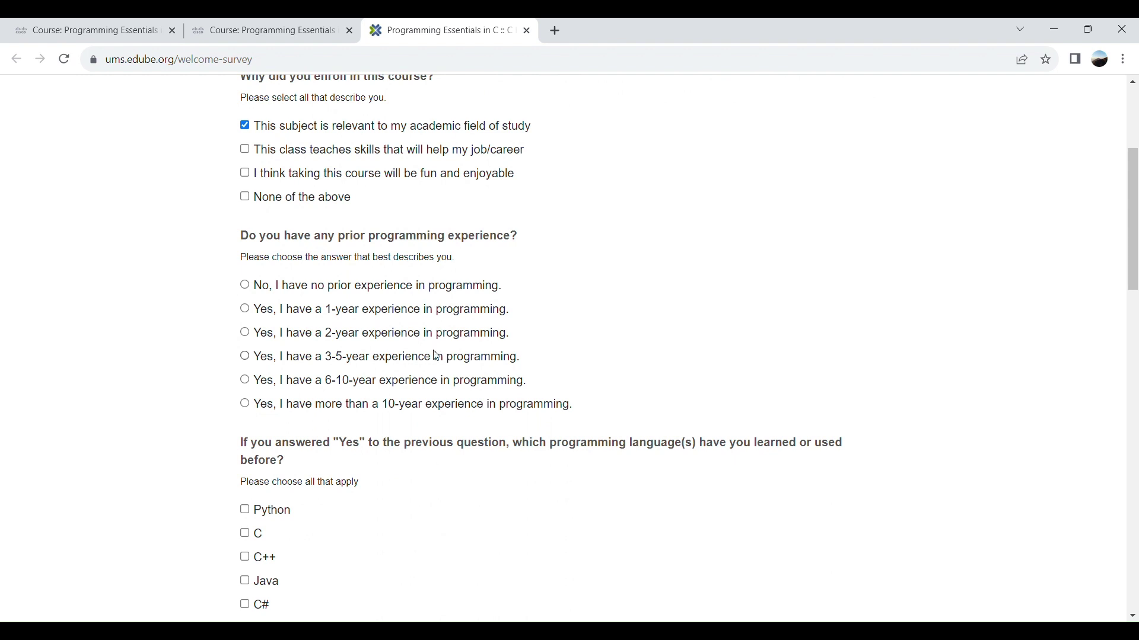
click(245, 288)
Answer No to the C certification exam question and choose Secondary school student (technical schools) as the survey description
scroll(637, 243, down, 4)
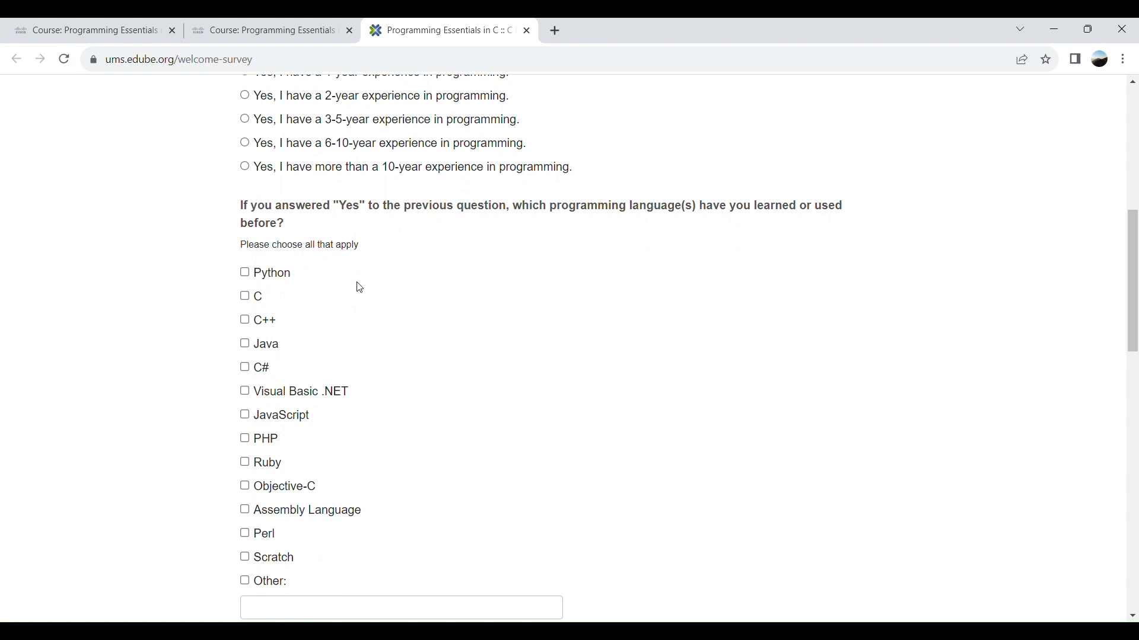
scroll(365, 322, down, 4)
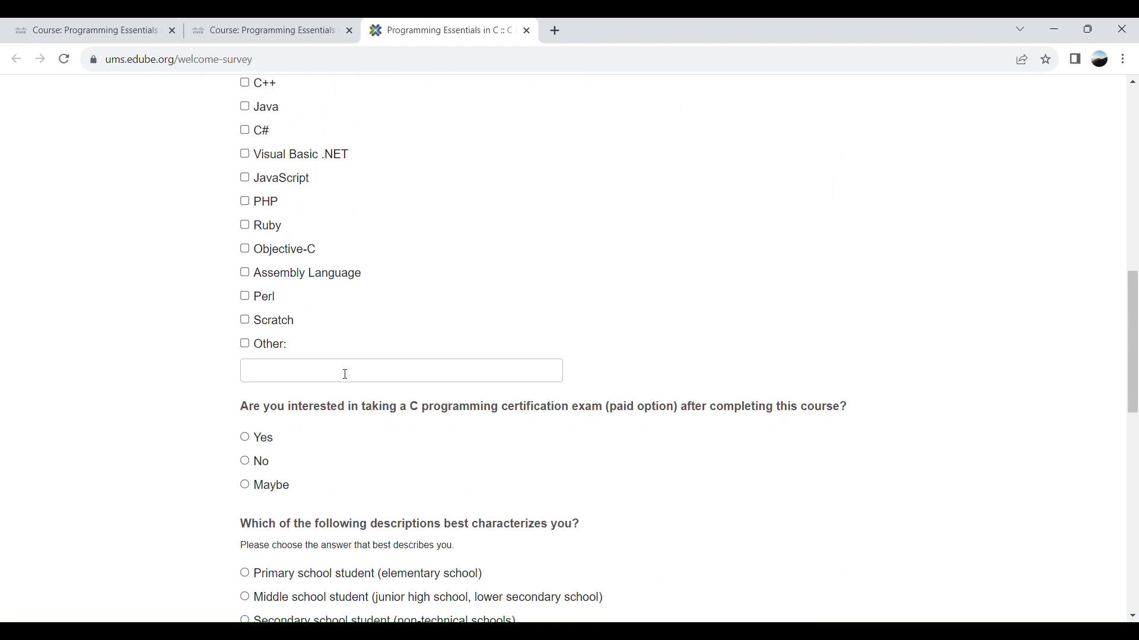
scroll(346, 374, down, 2)
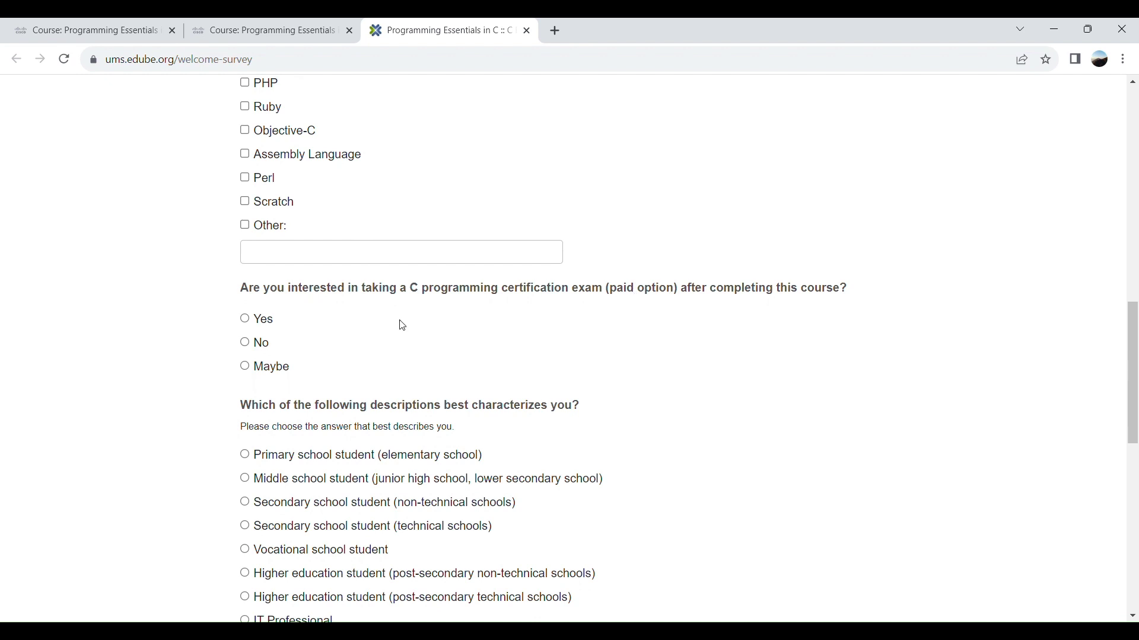
click(244, 343)
scroll(465, 360, down, 4)
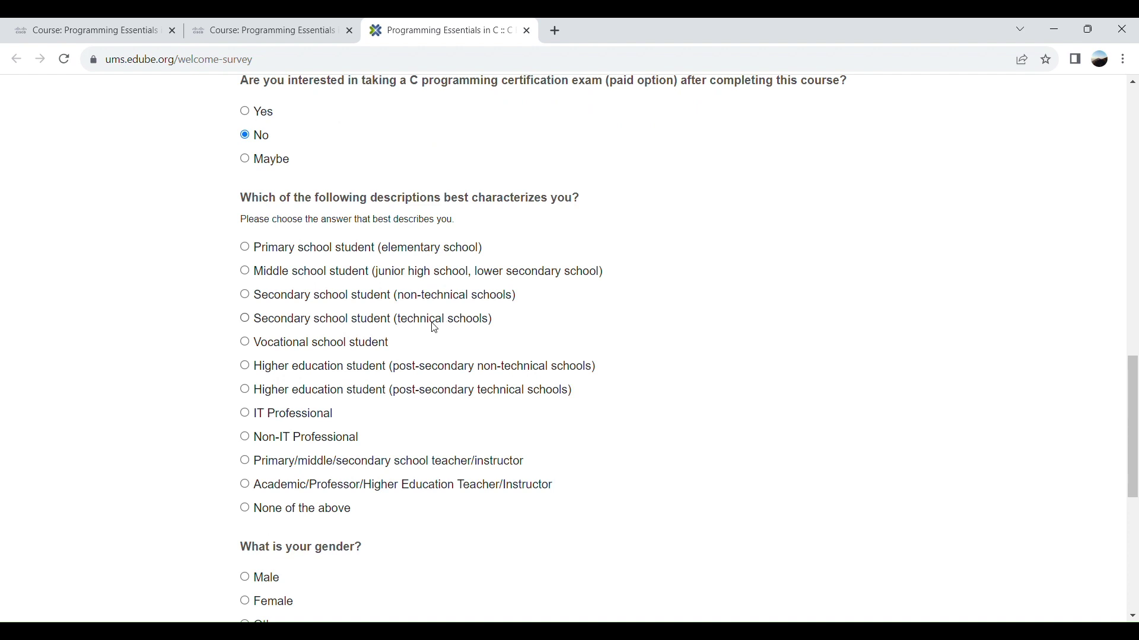
click(247, 323)
Set the survey's gender to Male and age group to 20-24, and submit the Welcome Survey
scroll(647, 343, down, 5)
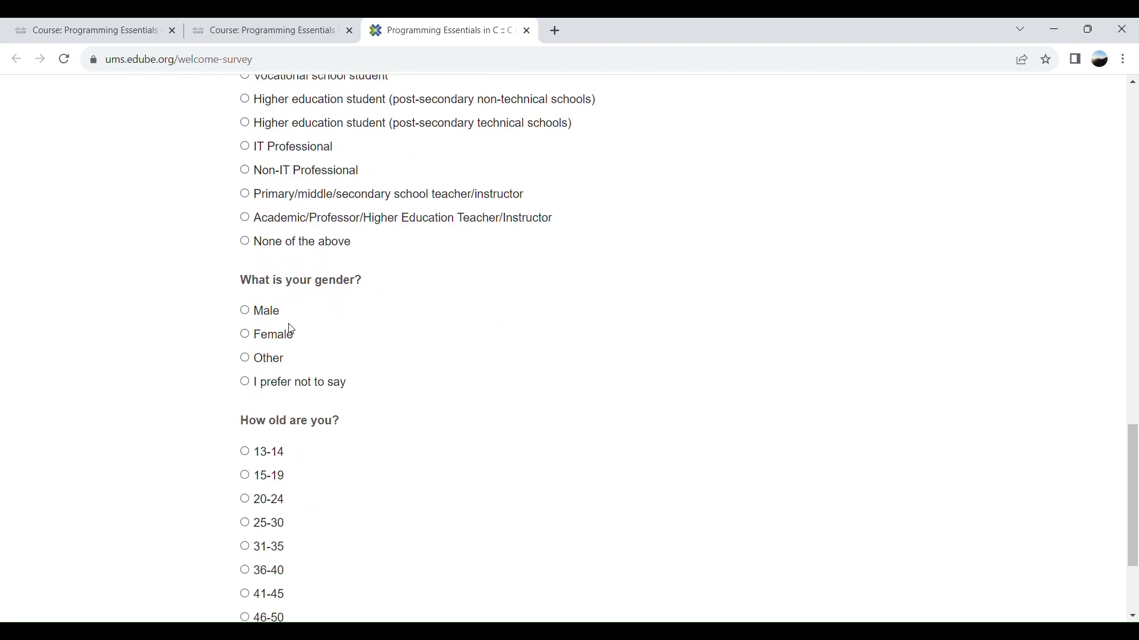
click(245, 312)
scroll(423, 383, down, 3)
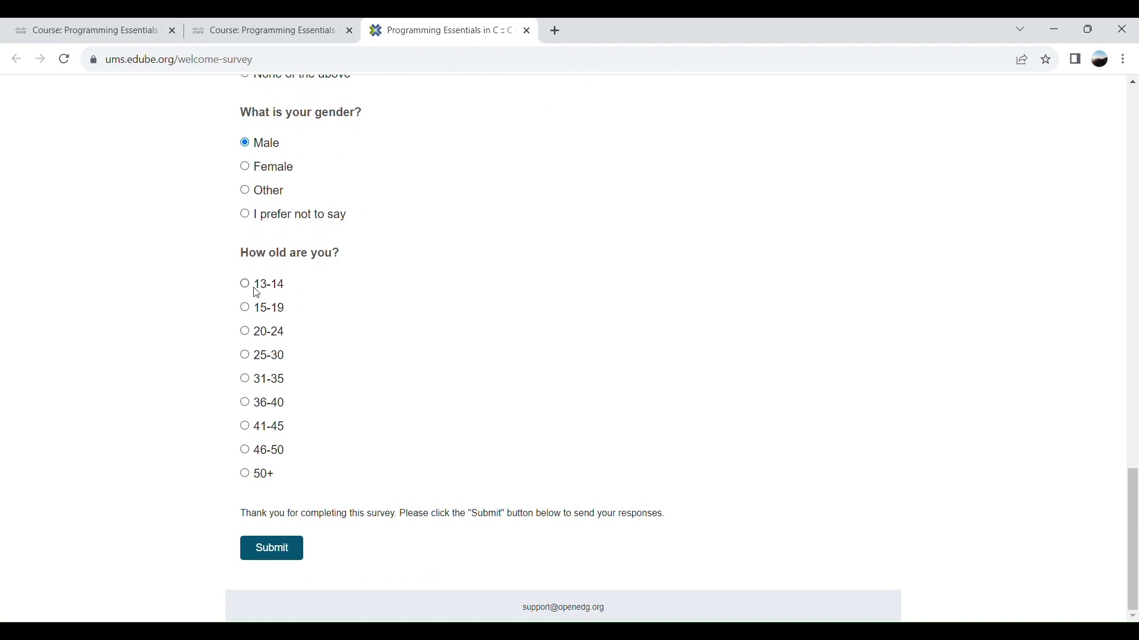
click(245, 333)
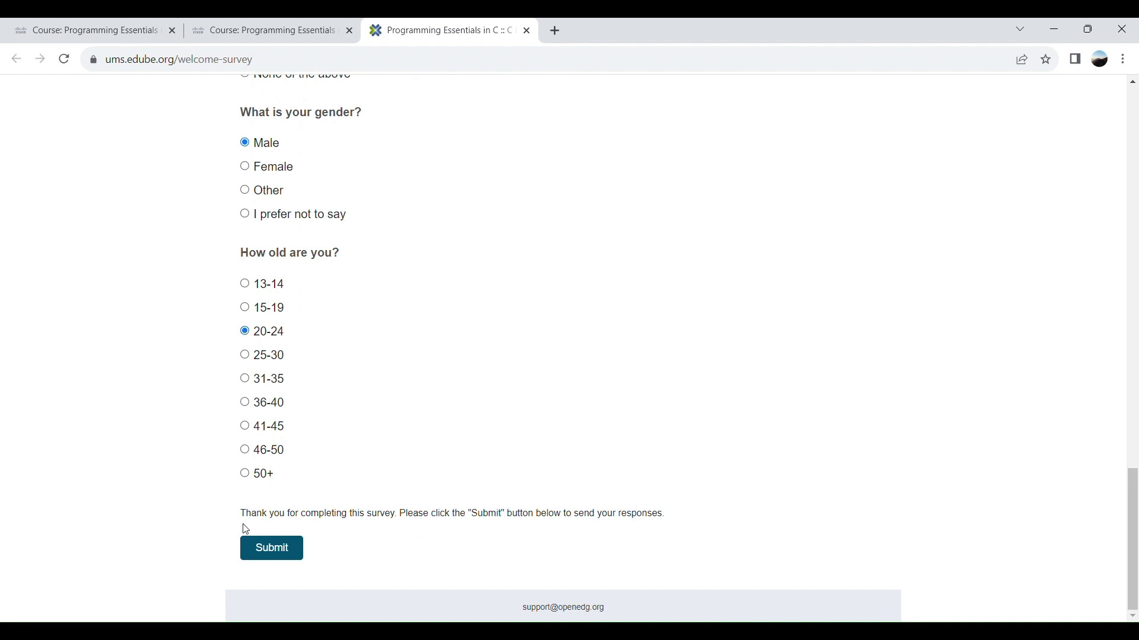
click(274, 555)
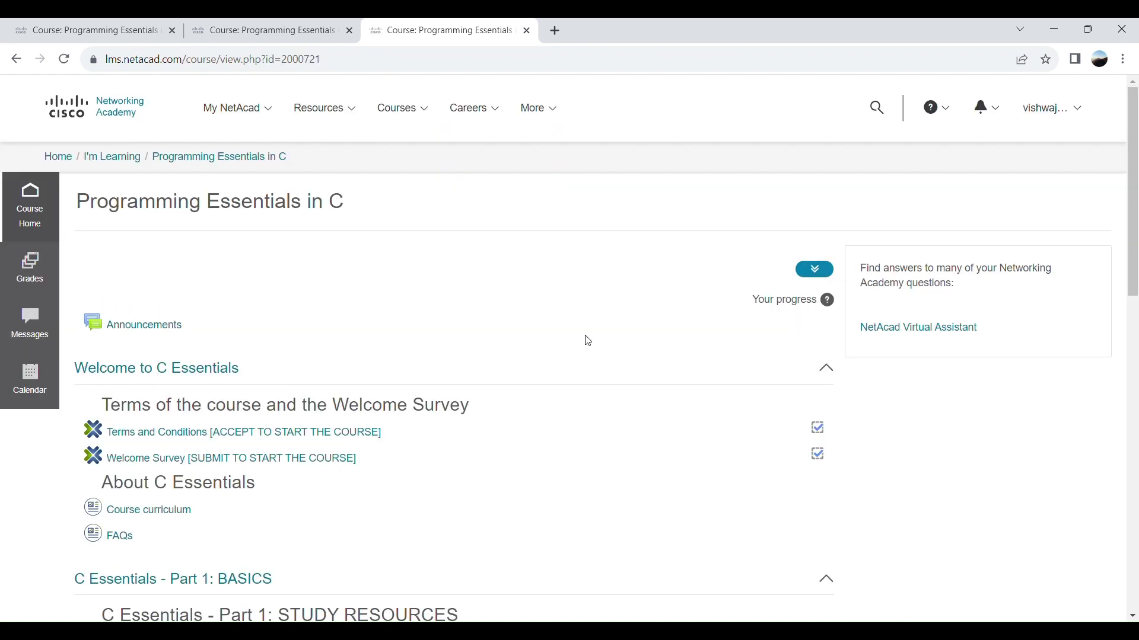
Open the Part 1 Summary Test from the C Essentials Part 1 section and proceed into it
scroll(588, 341, down, 5)
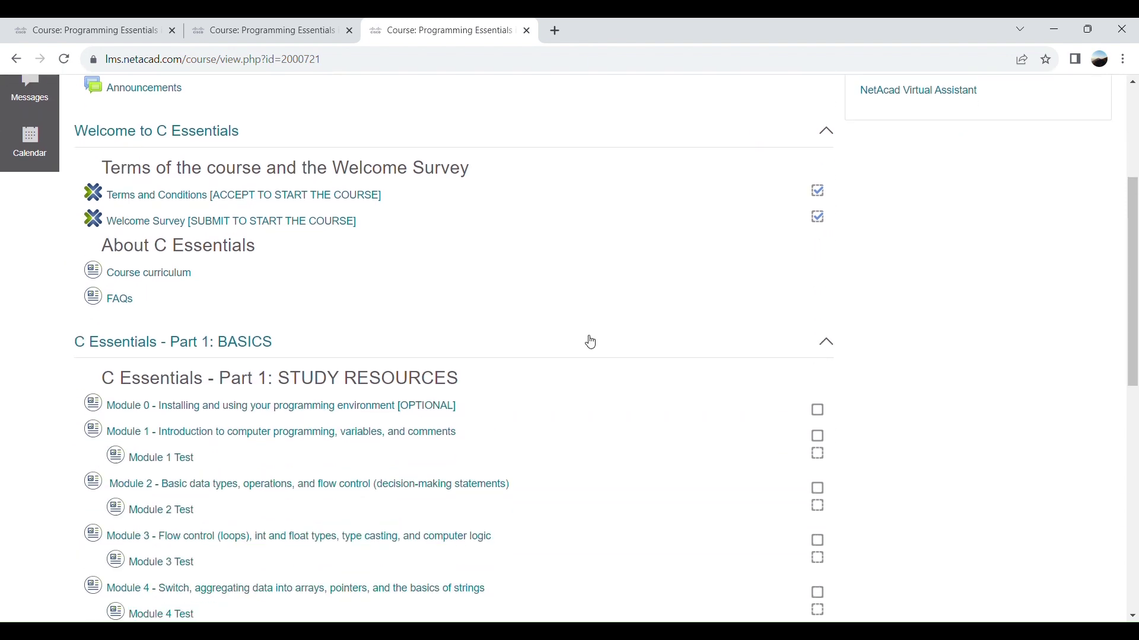
scroll(588, 341, down, 2)
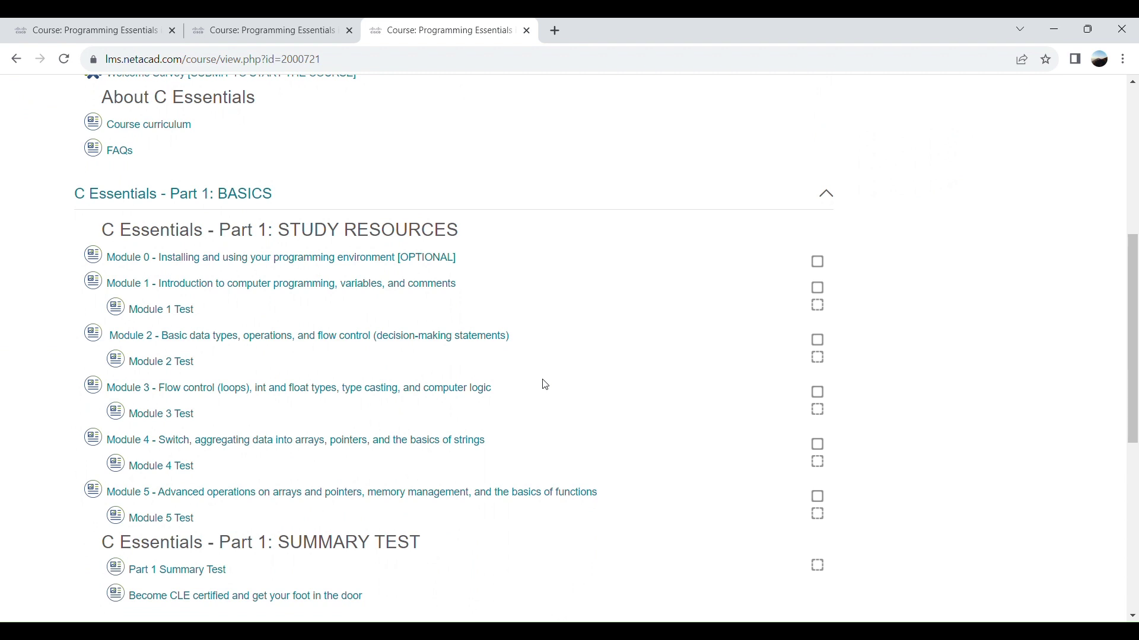
scroll(546, 386, down, 3)
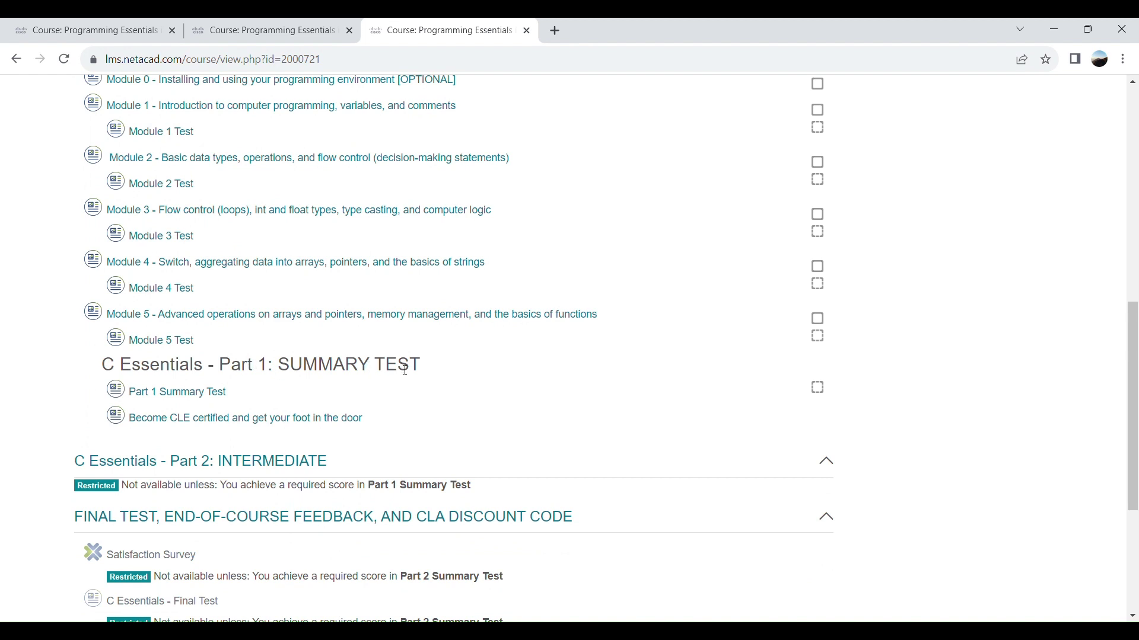
click(191, 400)
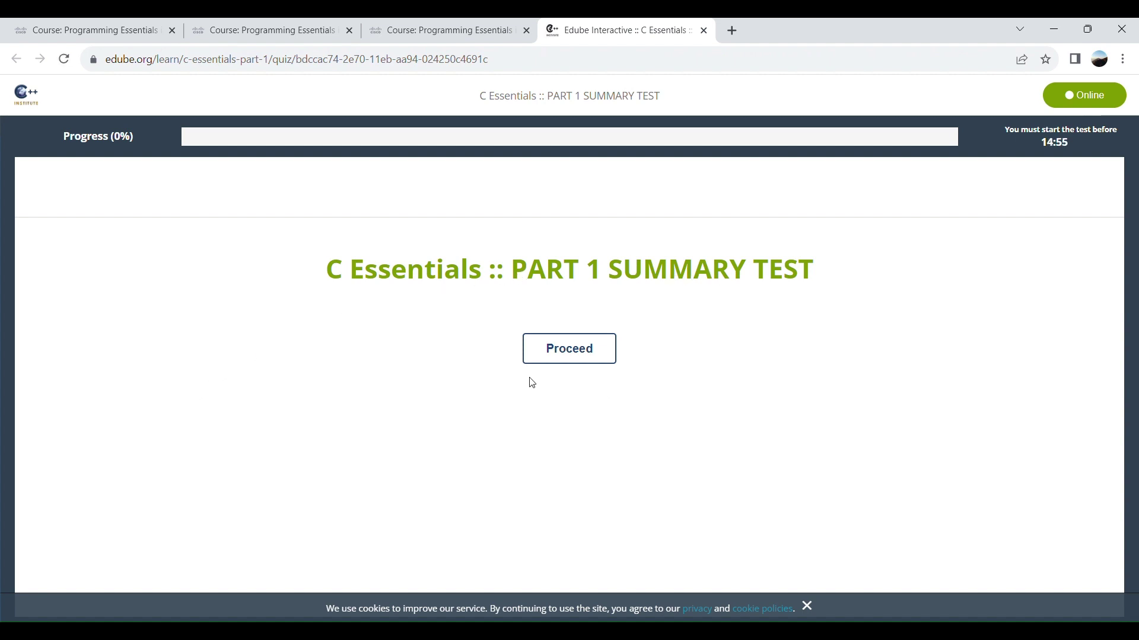
click(581, 351)
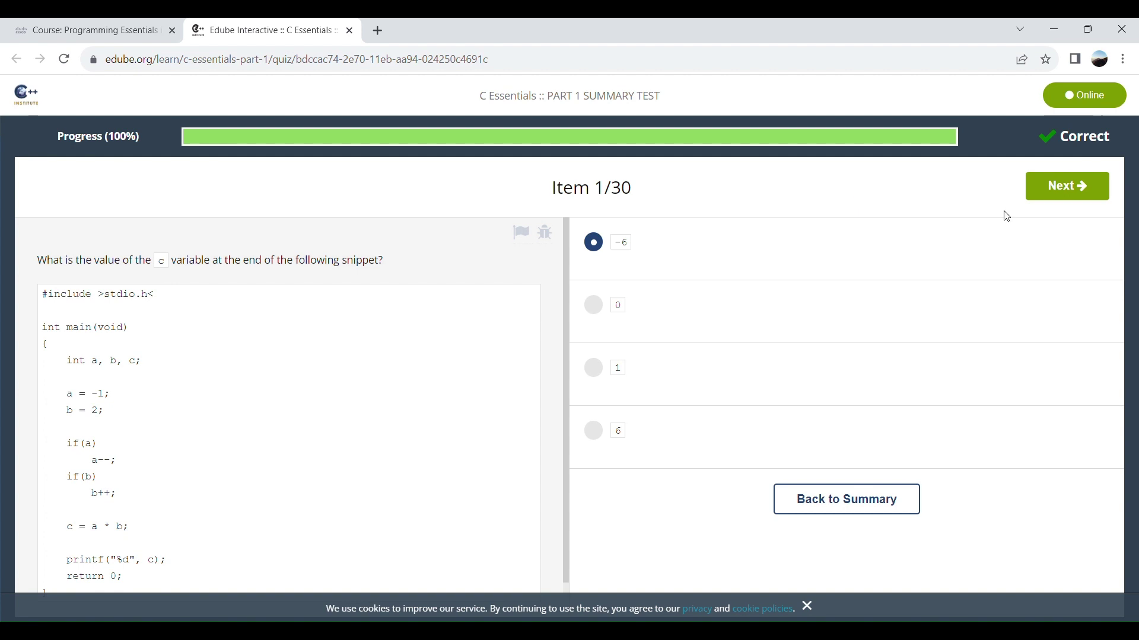
Review the questions and selected answers of the Part 1 Summary Test from item 1 through item 10
click(1073, 194)
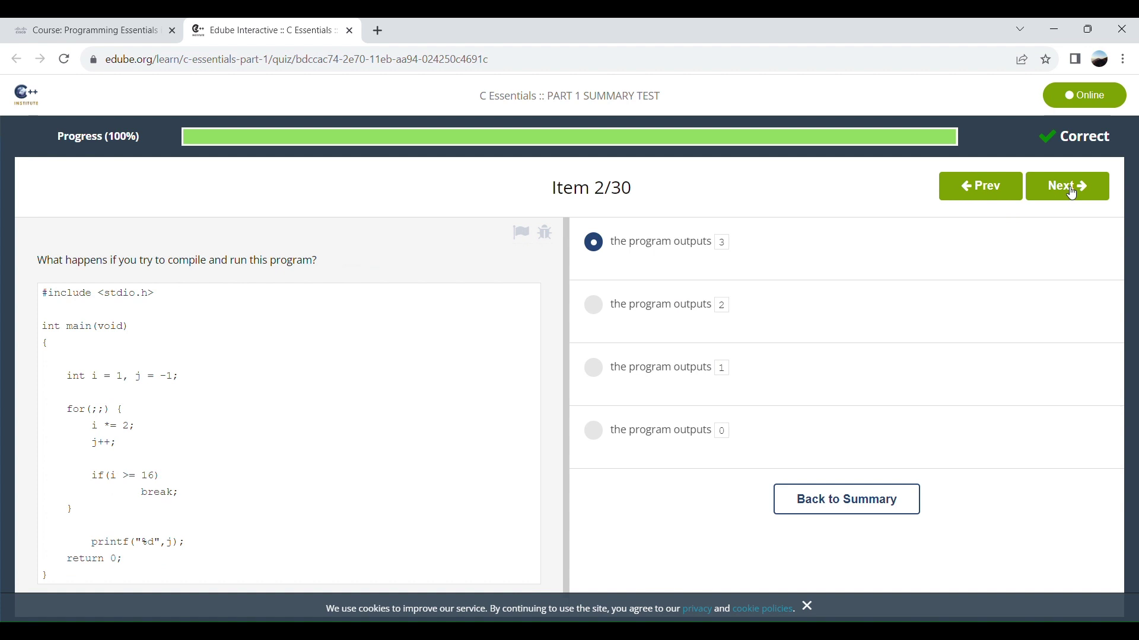
click(1073, 194)
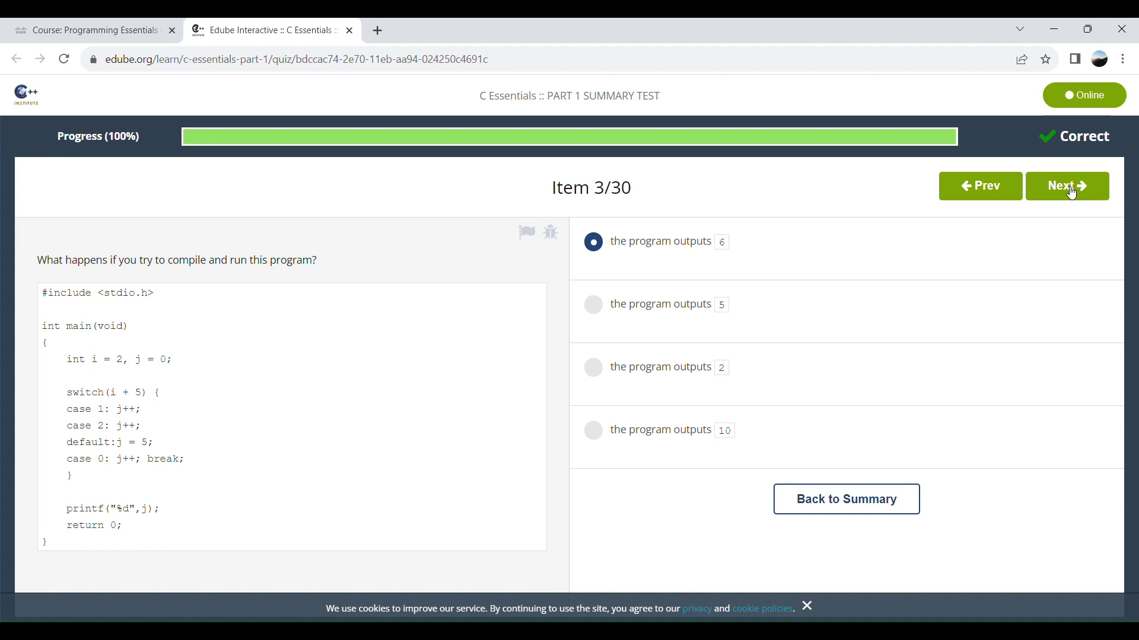
click(1073, 194)
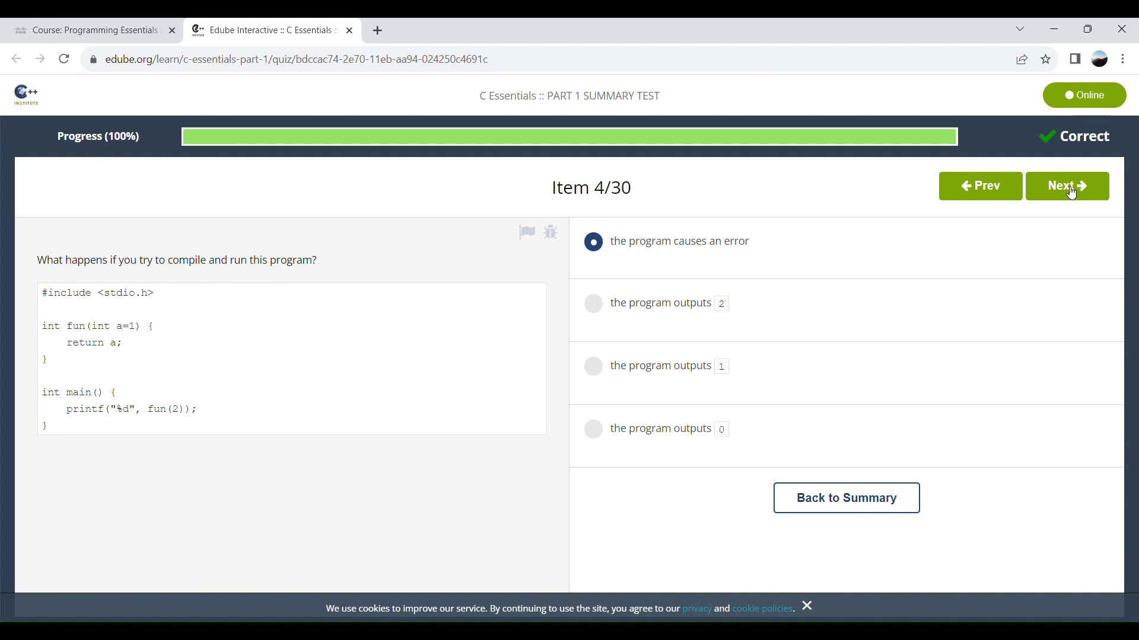
click(1072, 194)
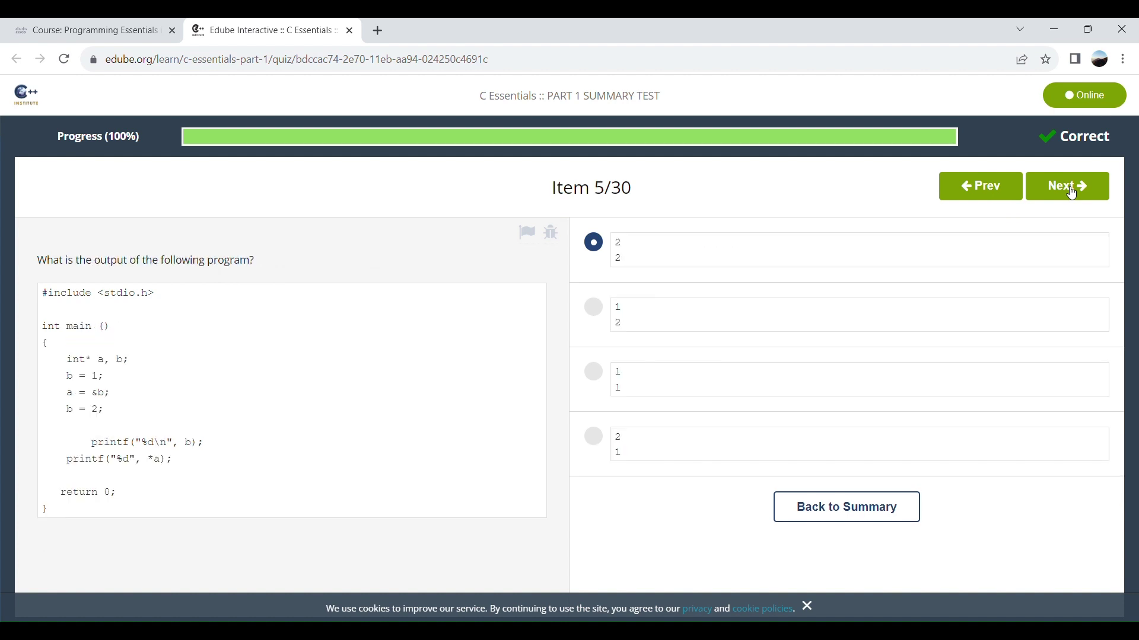
click(1073, 194)
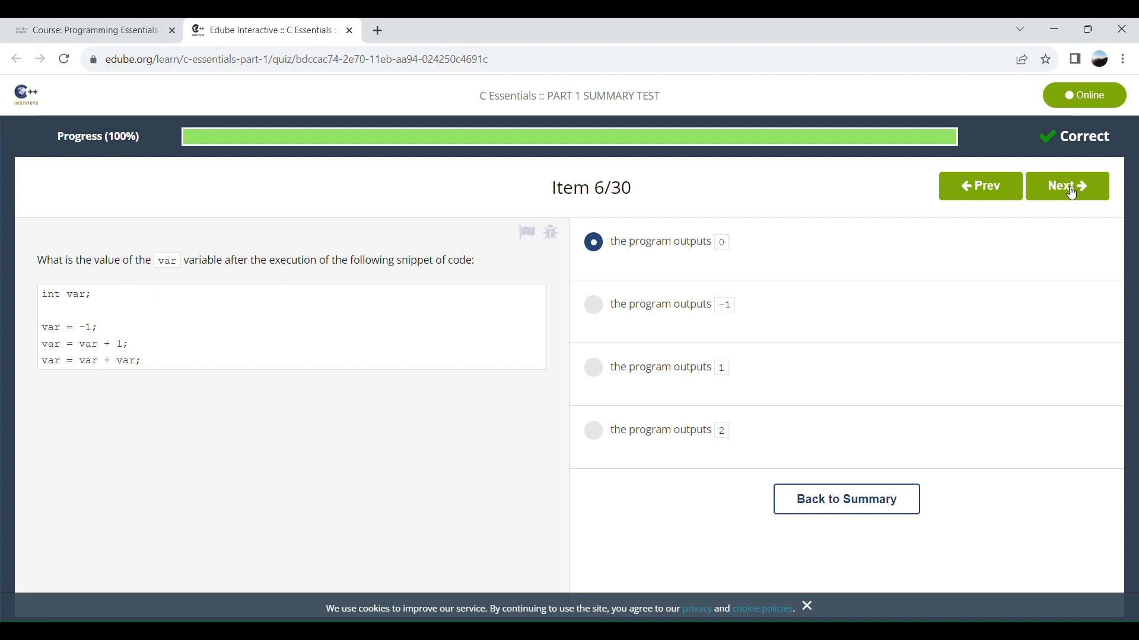
click(1073, 193)
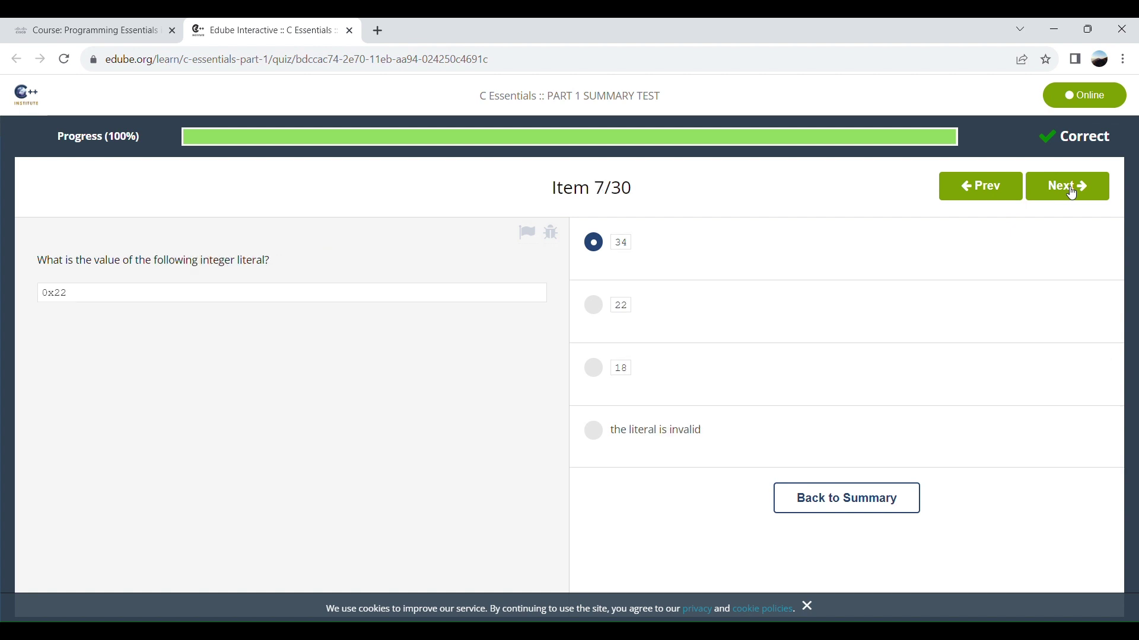
click(1073, 194)
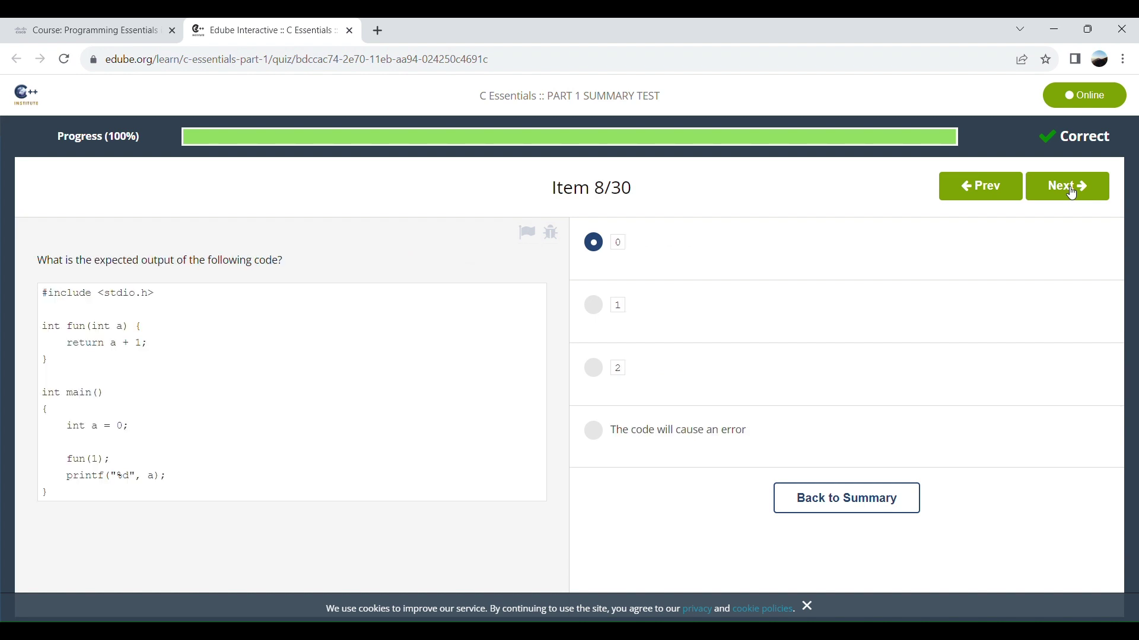
click(1073, 194)
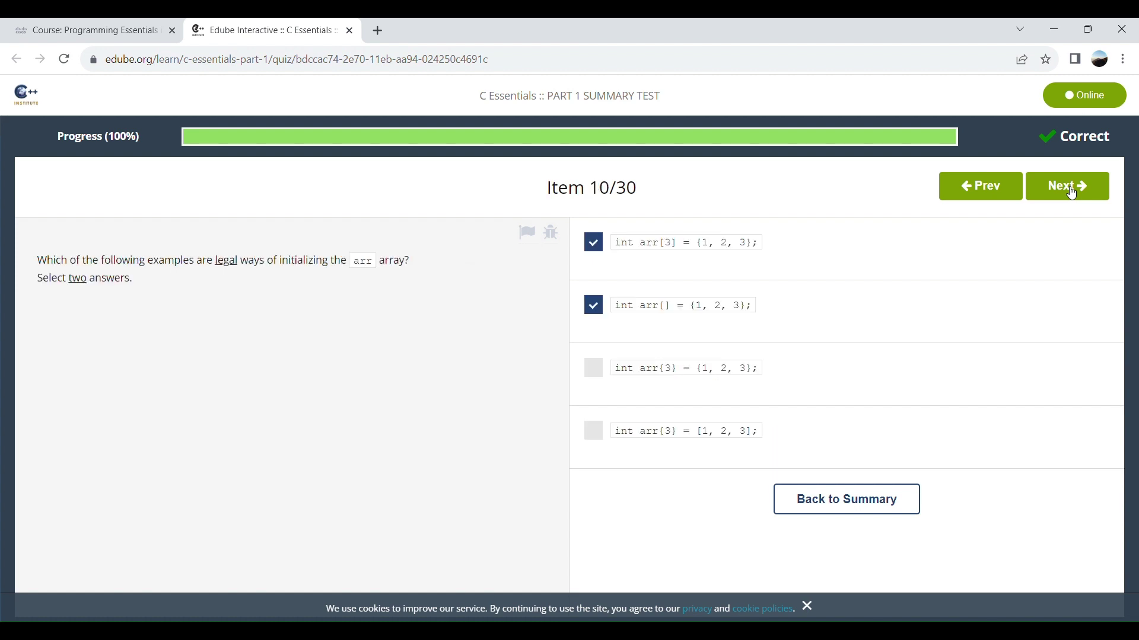
Continue the test review through items 11 to 20, examining each question's code and selected answers
click(1072, 193)
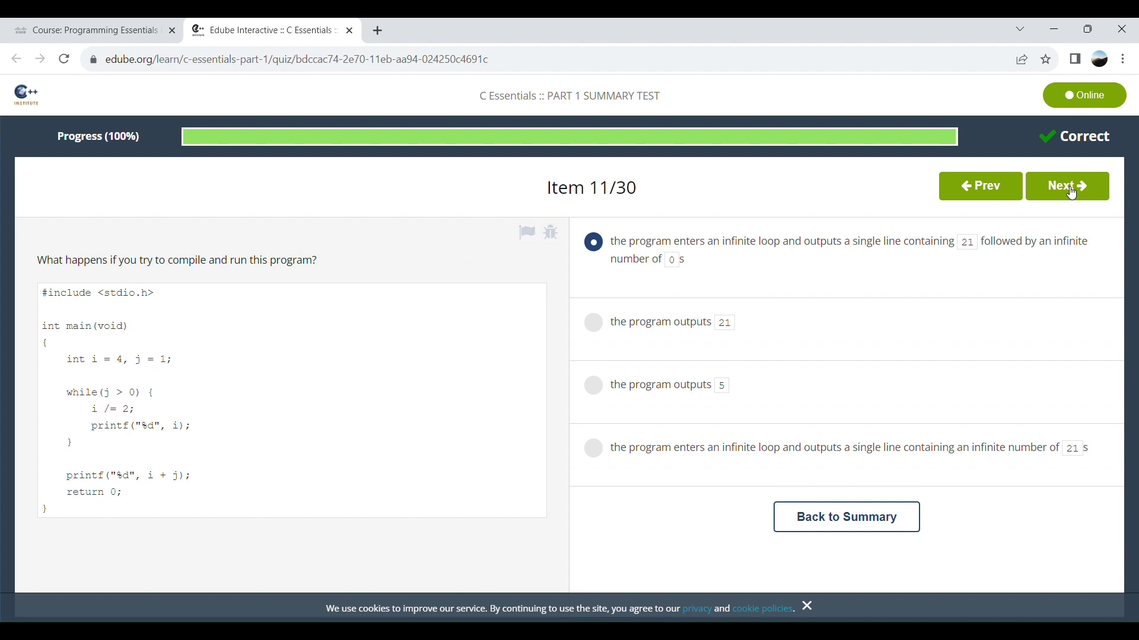
click(1072, 193)
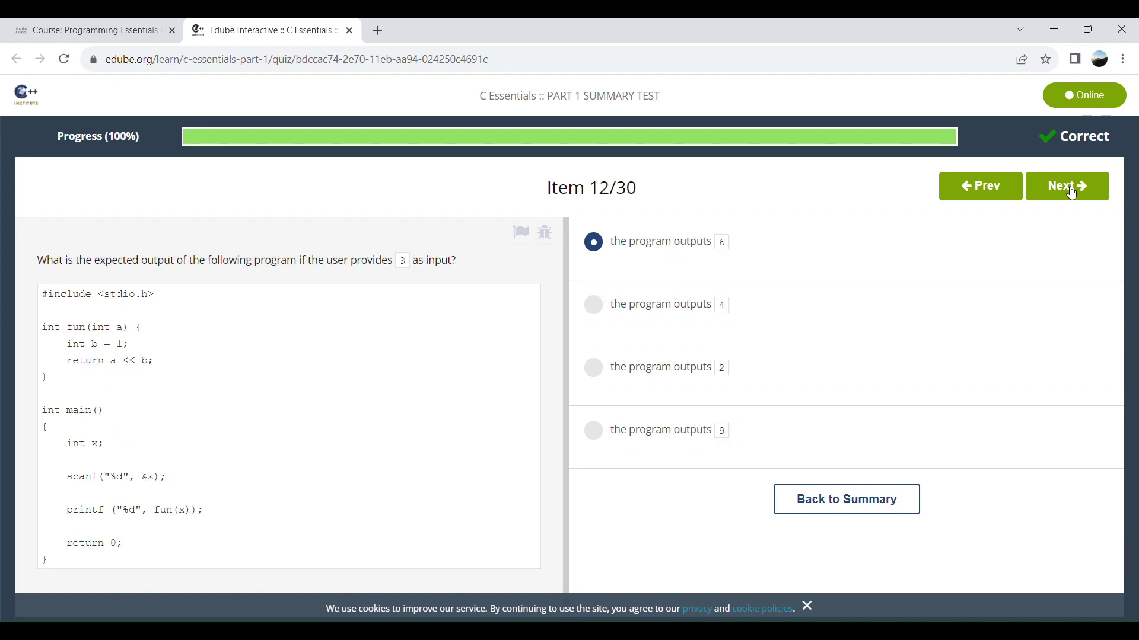
click(1072, 193)
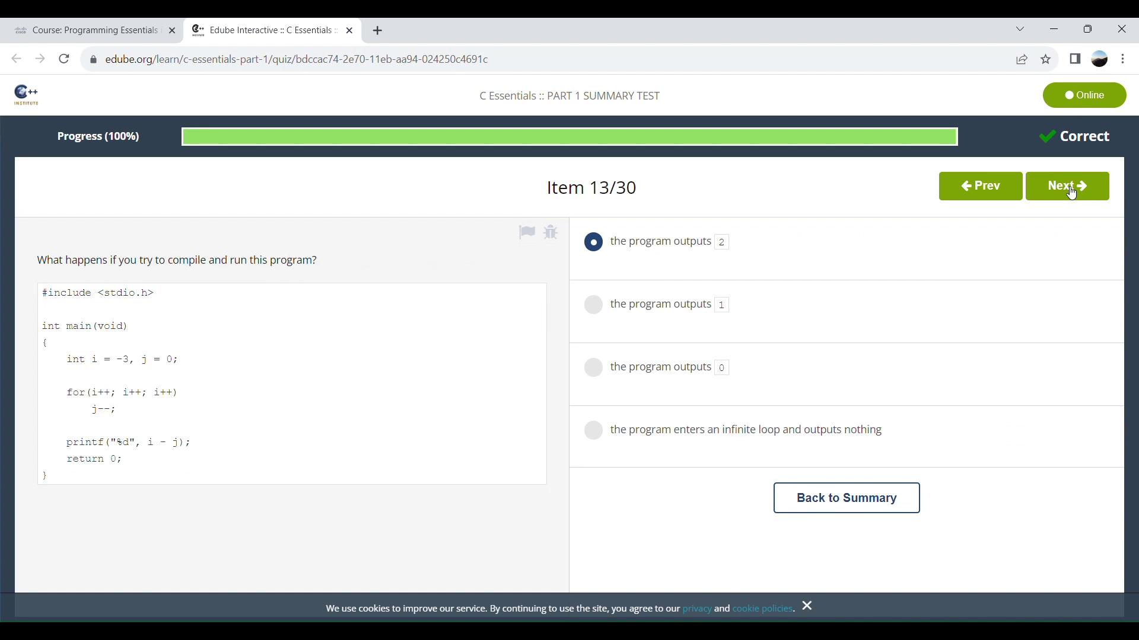
click(1072, 193)
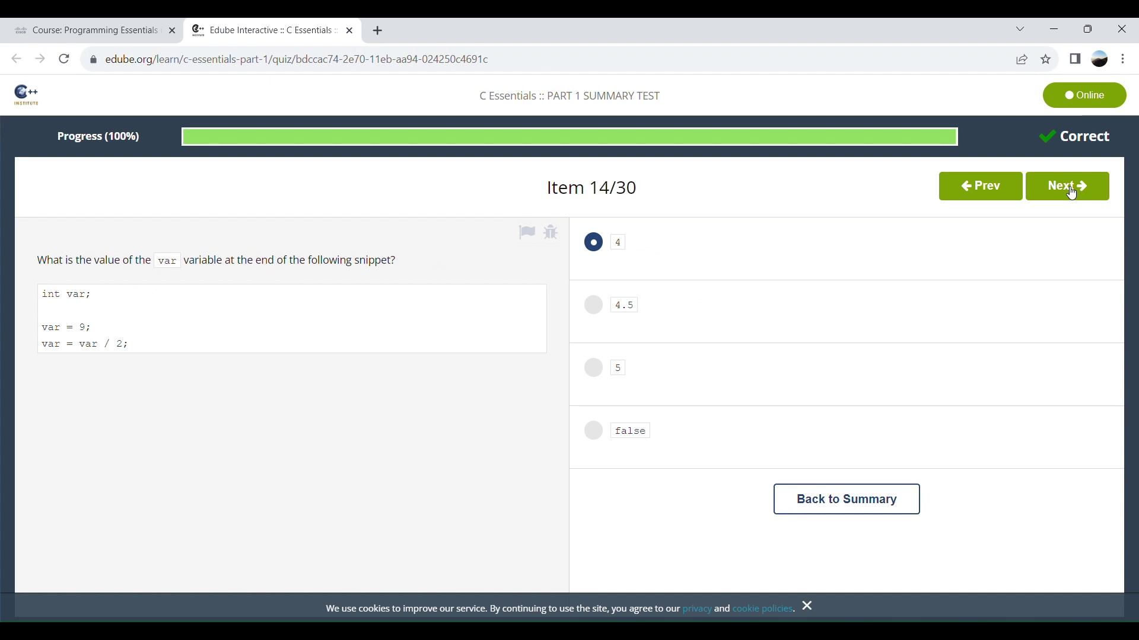
click(1072, 194)
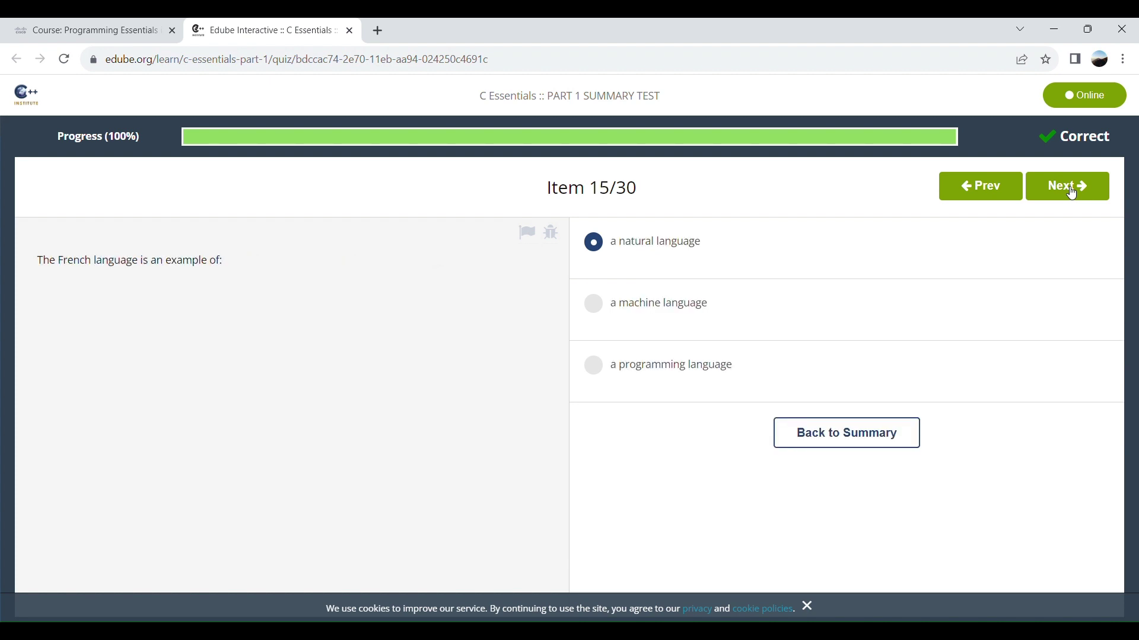
click(1072, 193)
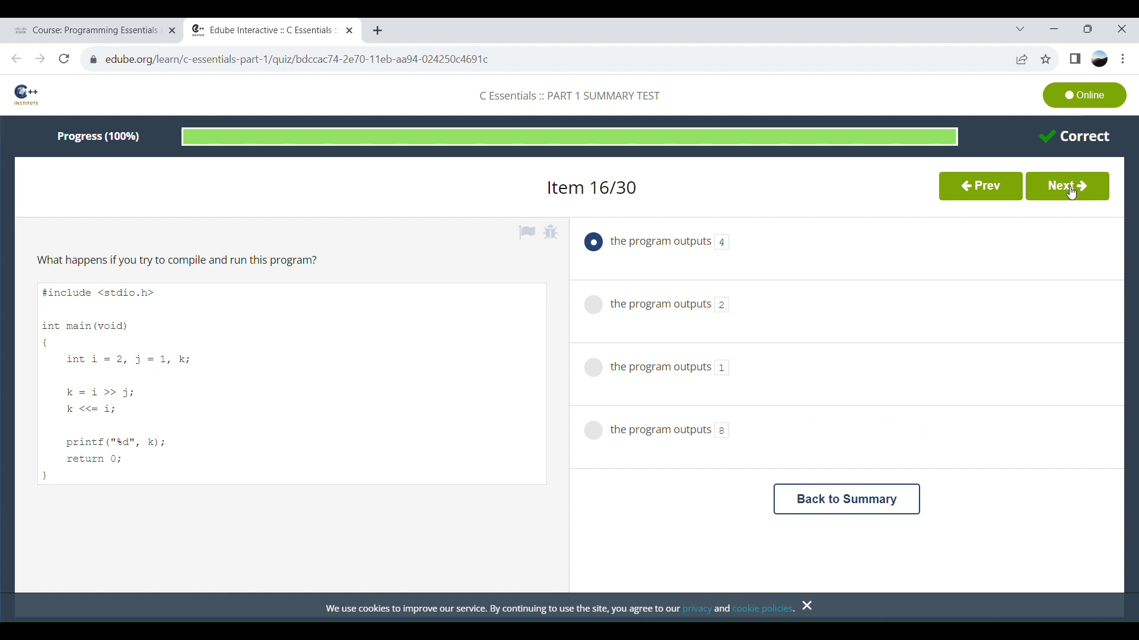
click(1072, 193)
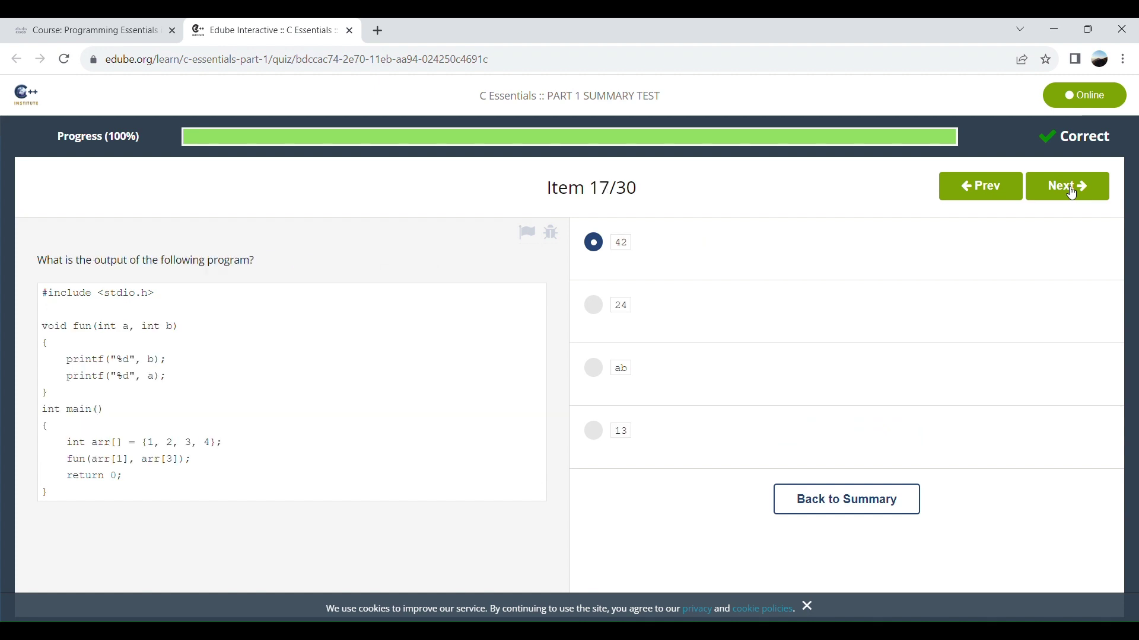
click(1072, 194)
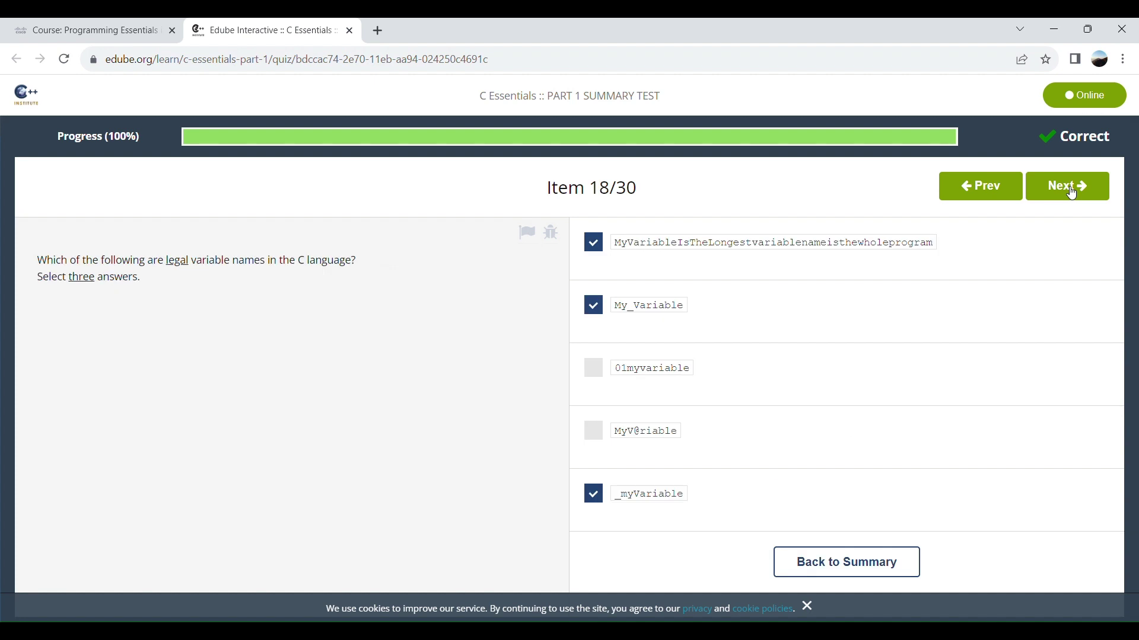
click(1072, 194)
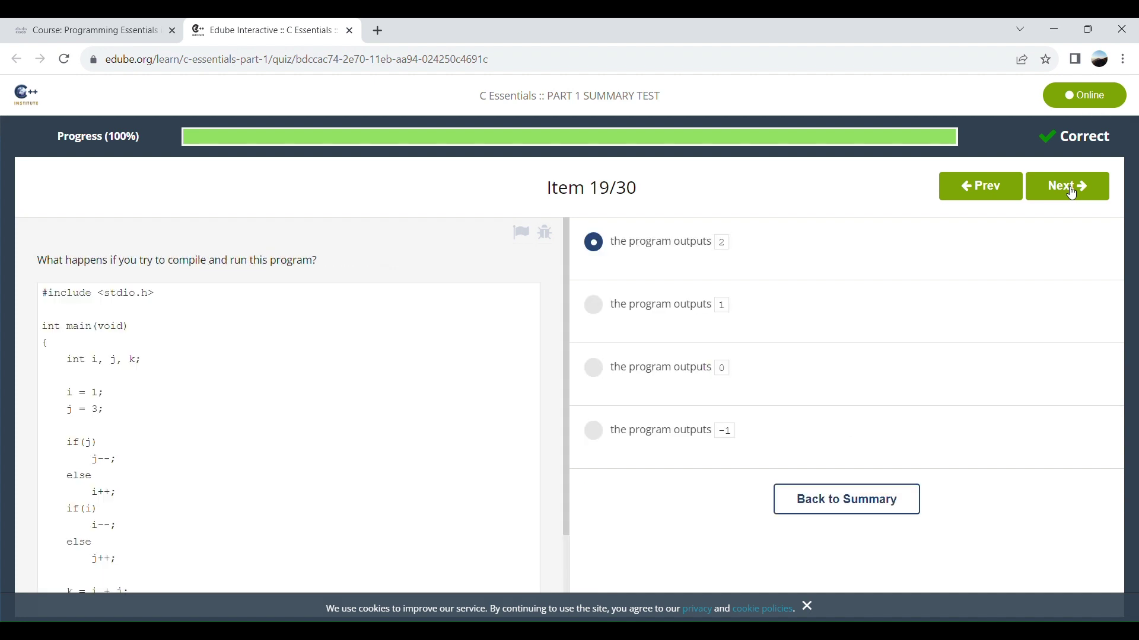
click(1072, 193)
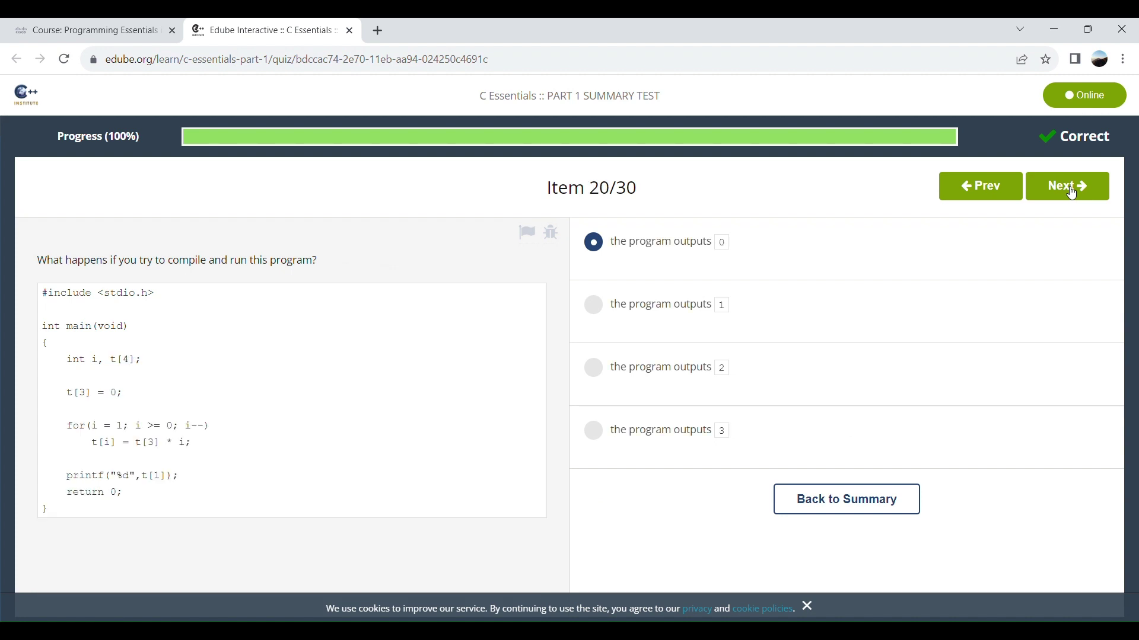
Examine the questions and selected answers of items 21 to 30, and return to the test's score summary
click(1072, 194)
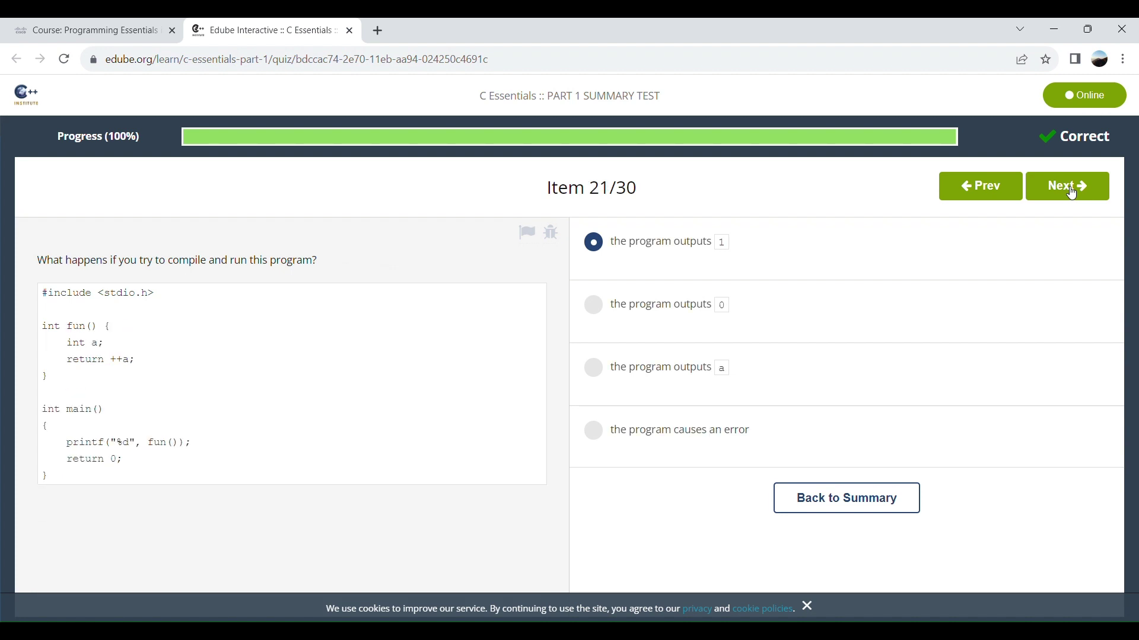
click(1072, 193)
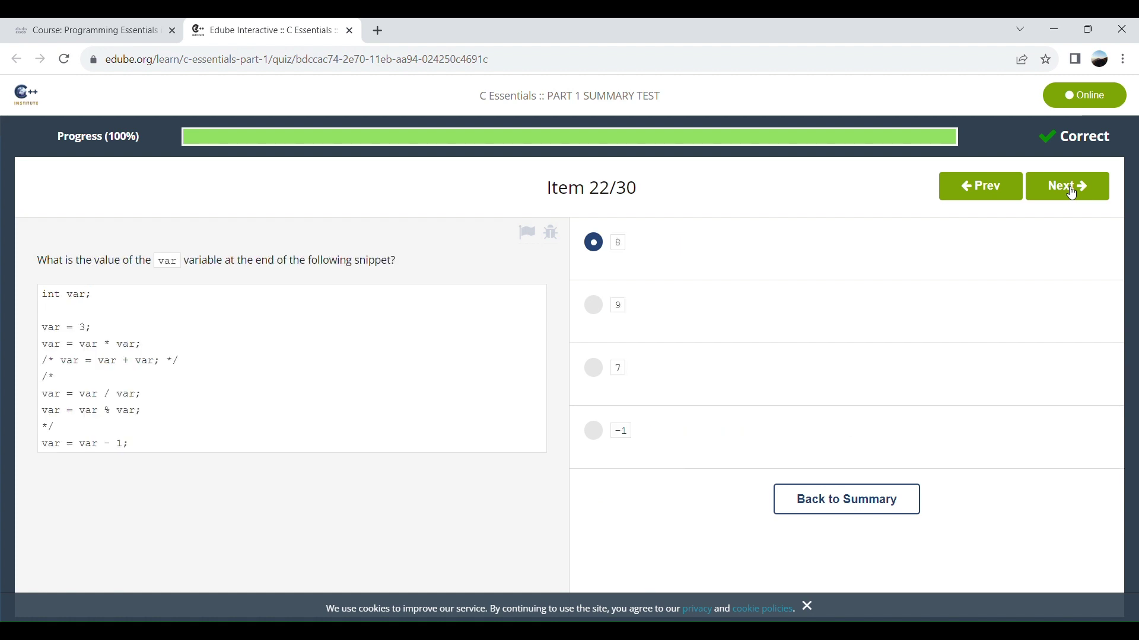
click(1072, 193)
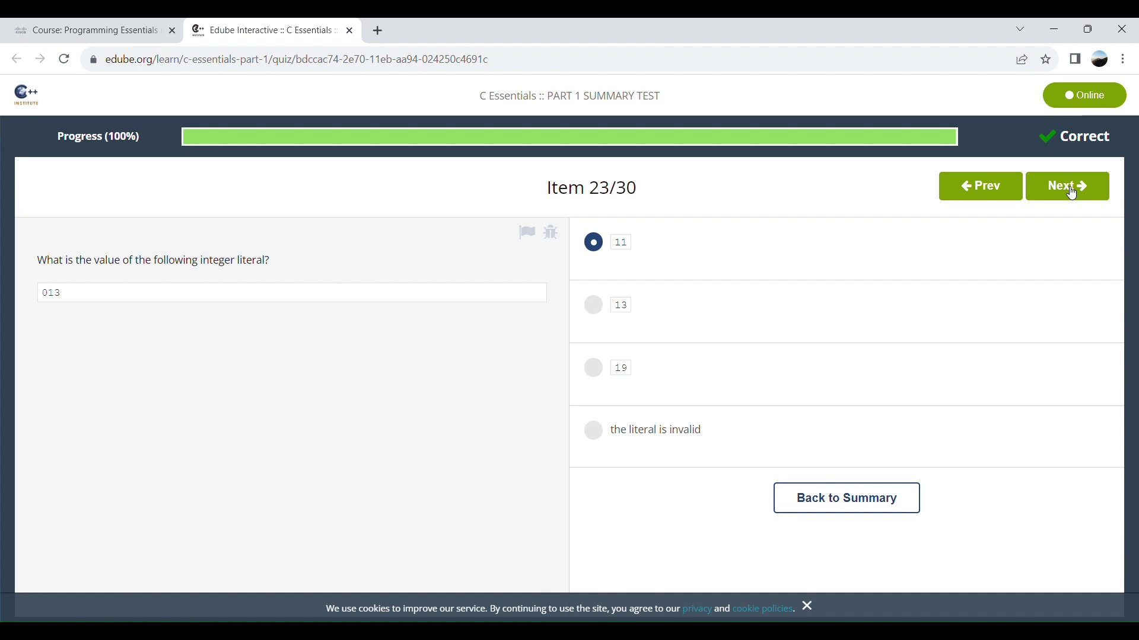
click(1072, 193)
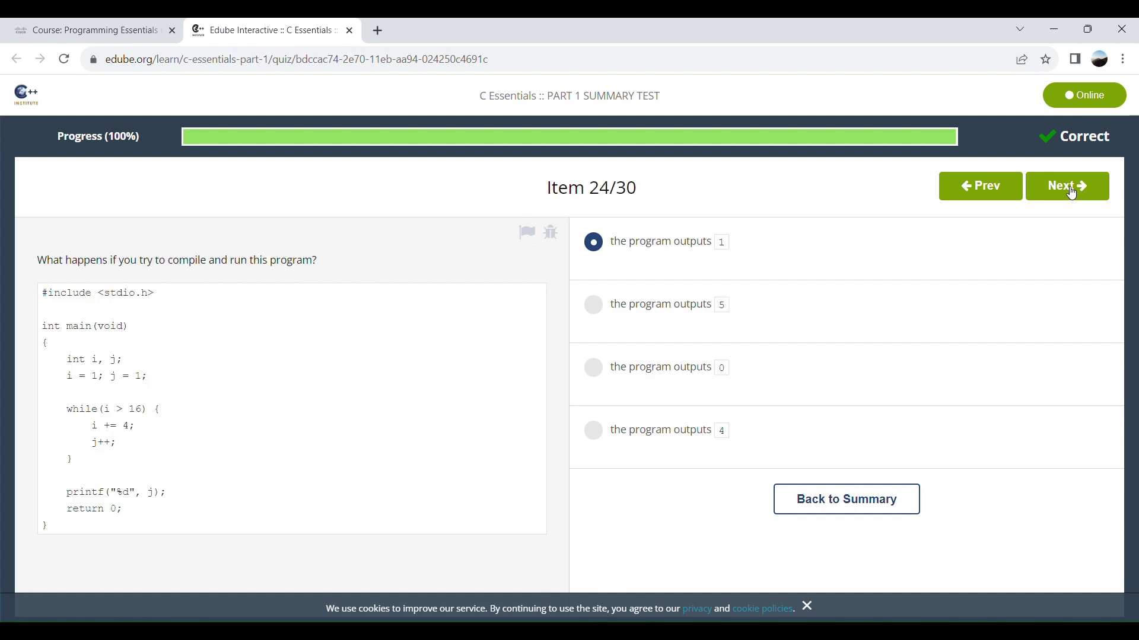
click(1072, 193)
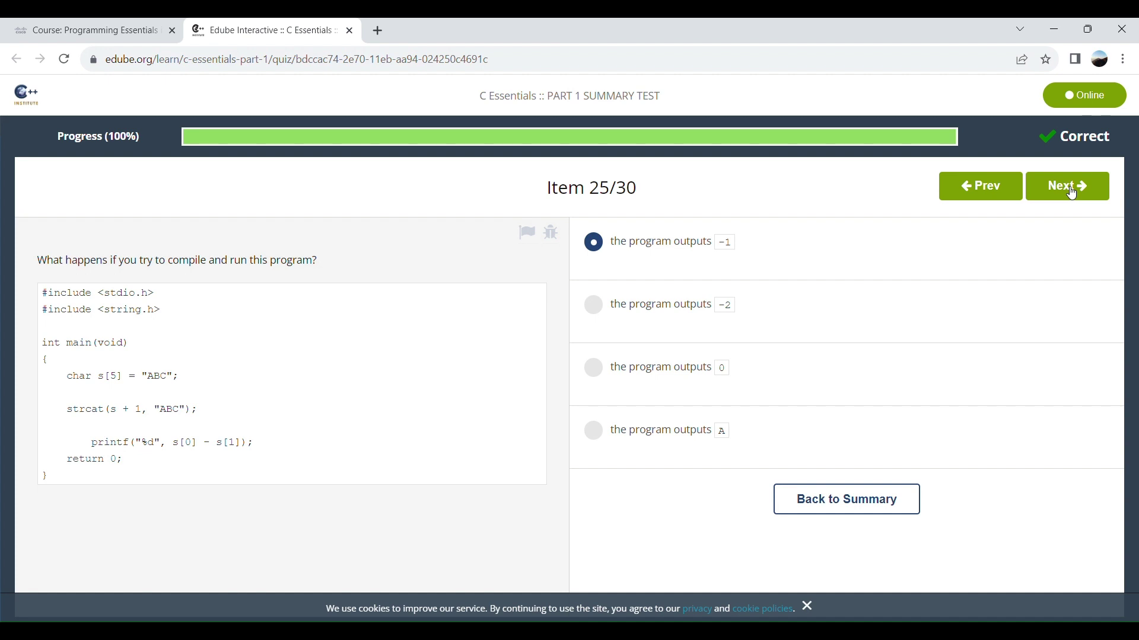
click(1072, 193)
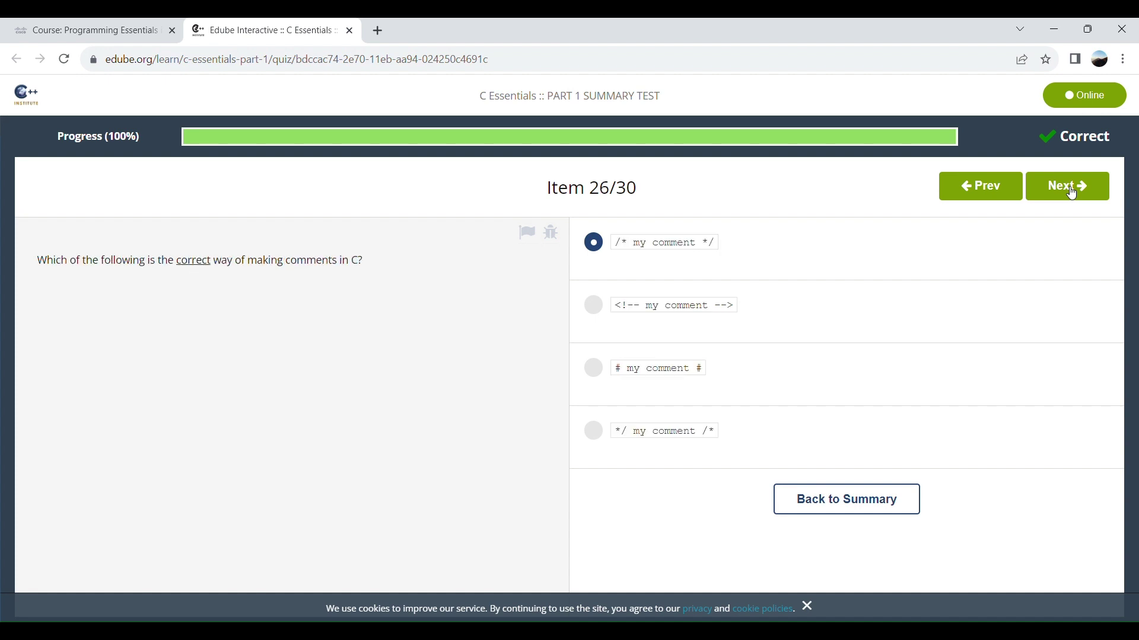
click(1072, 193)
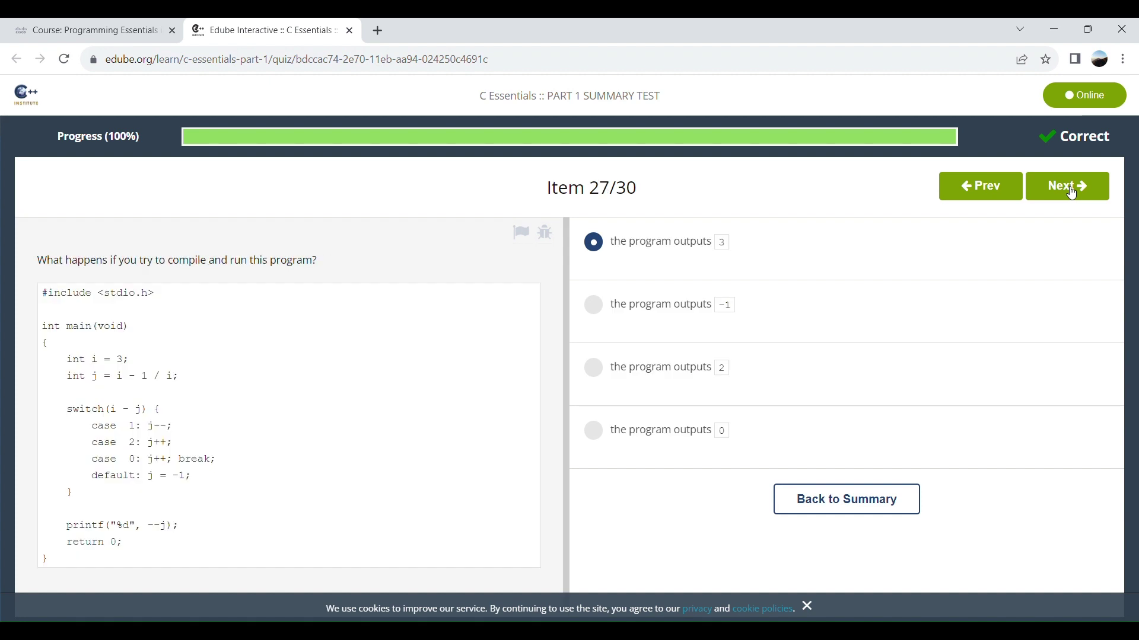
click(1072, 194)
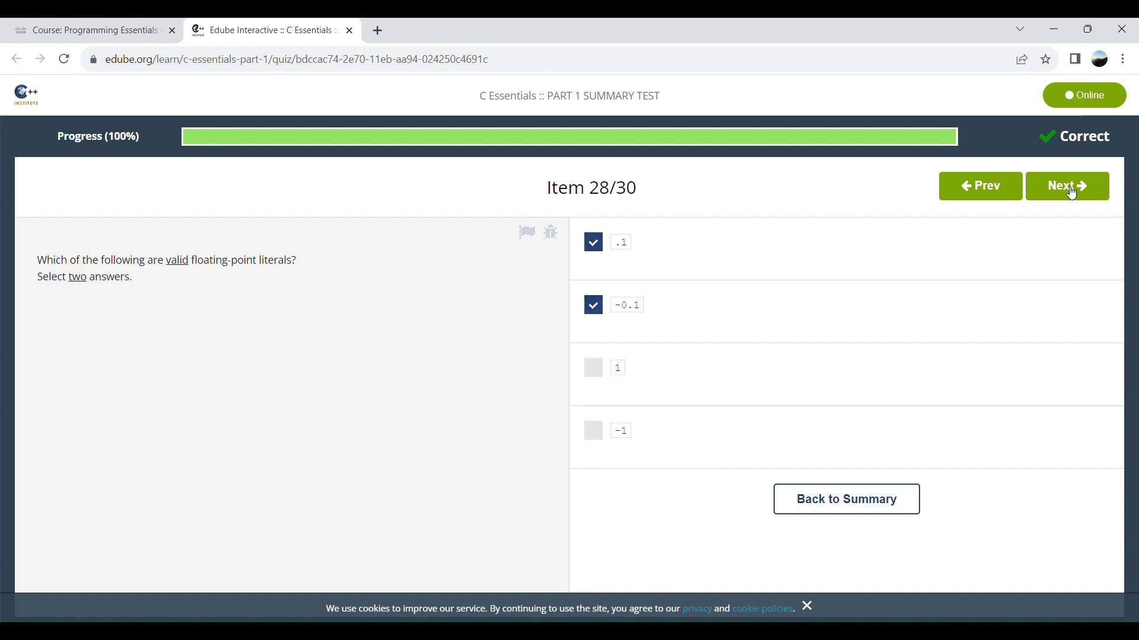
click(1072, 193)
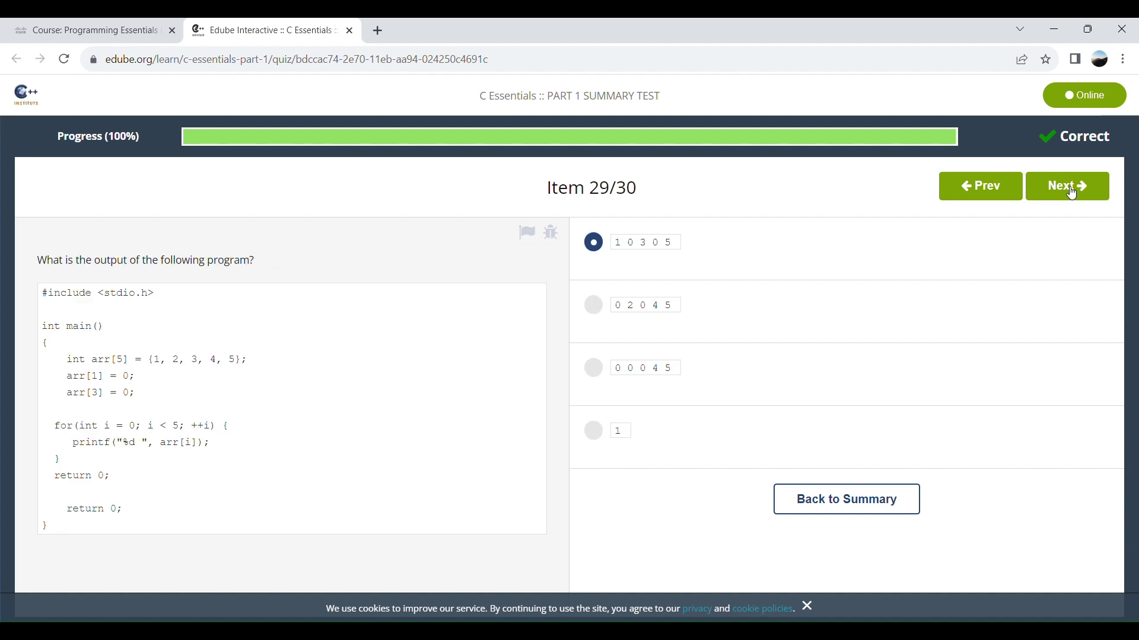
click(1072, 193)
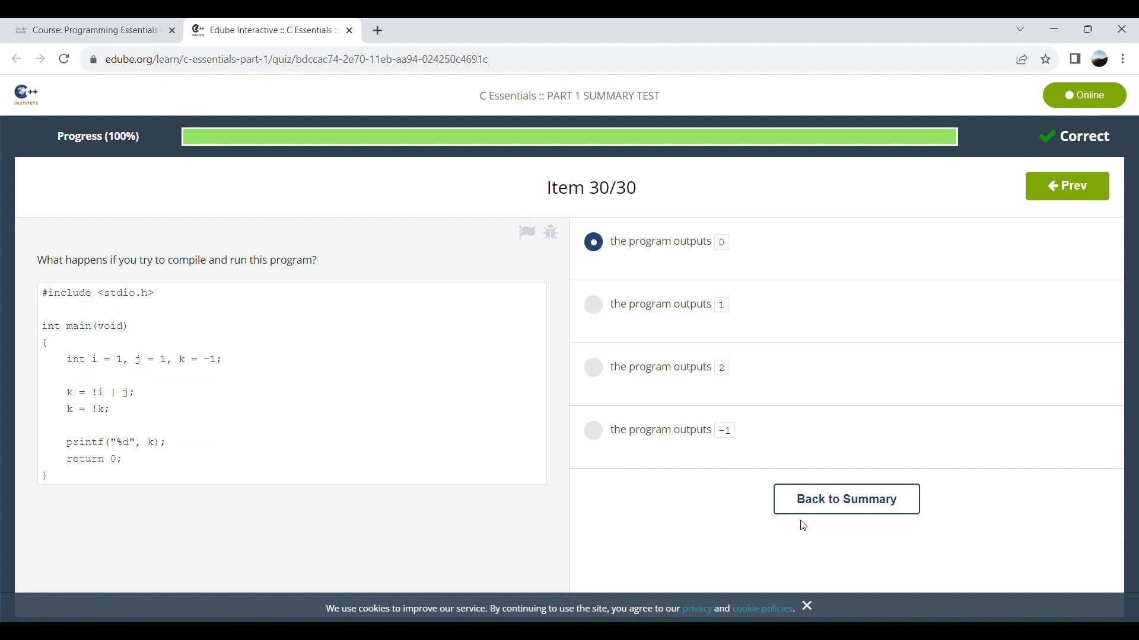
click(854, 518)
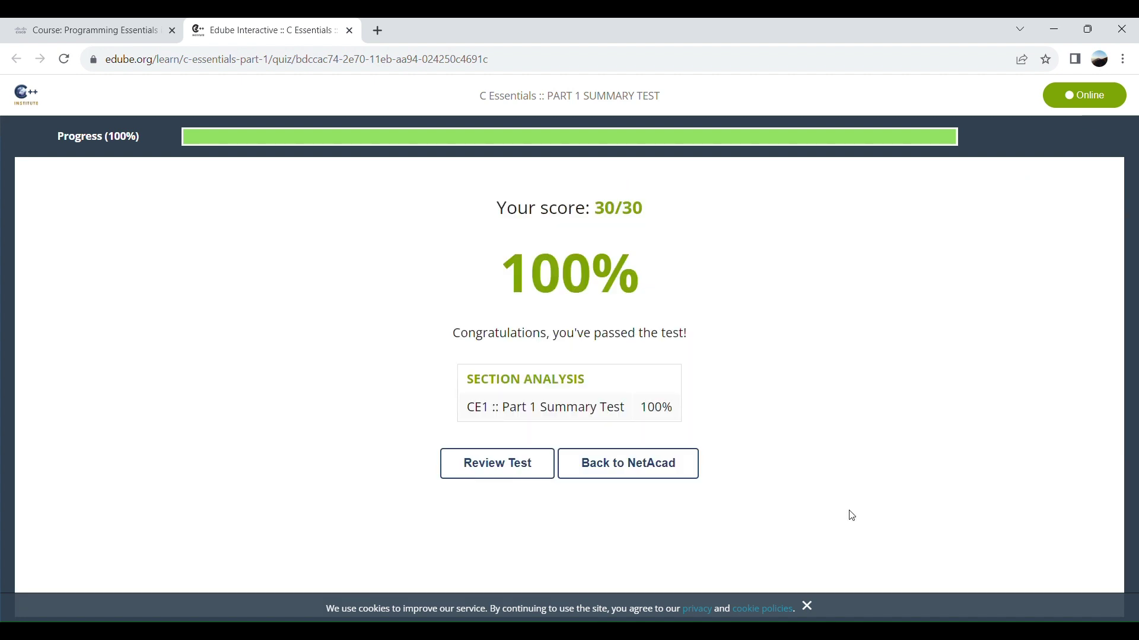